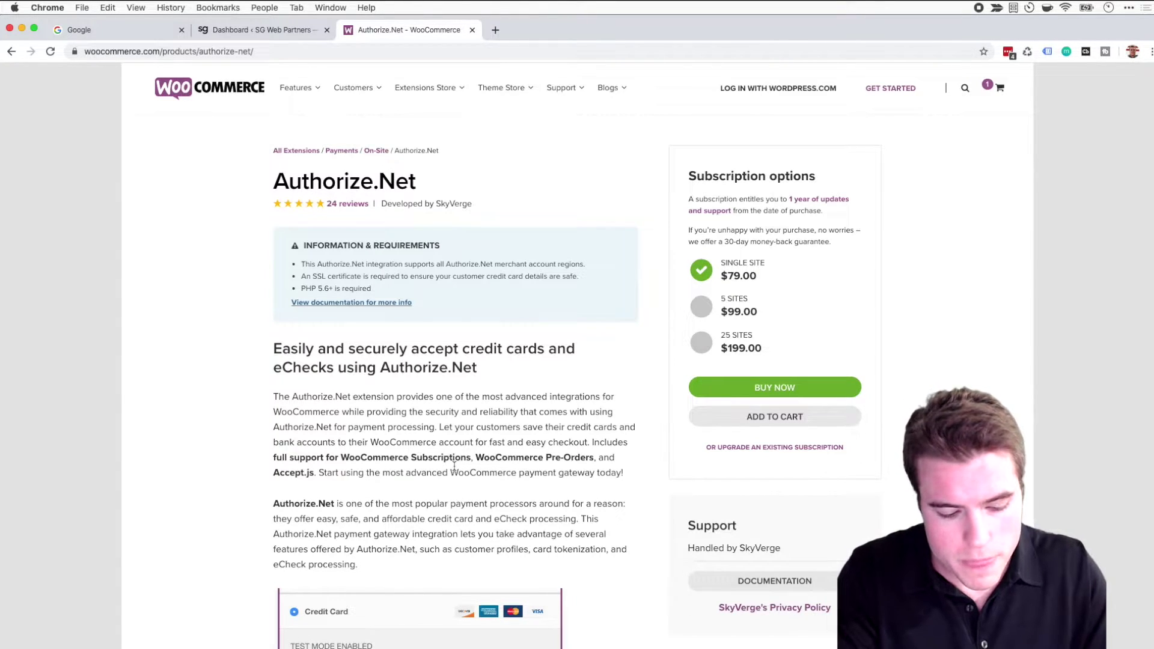
Open the Authorize.Net Credit Card gateway settings under WooCommerce > Settings > Payments.
{"action": "key", "text": "ctrl+shift+Tab"}
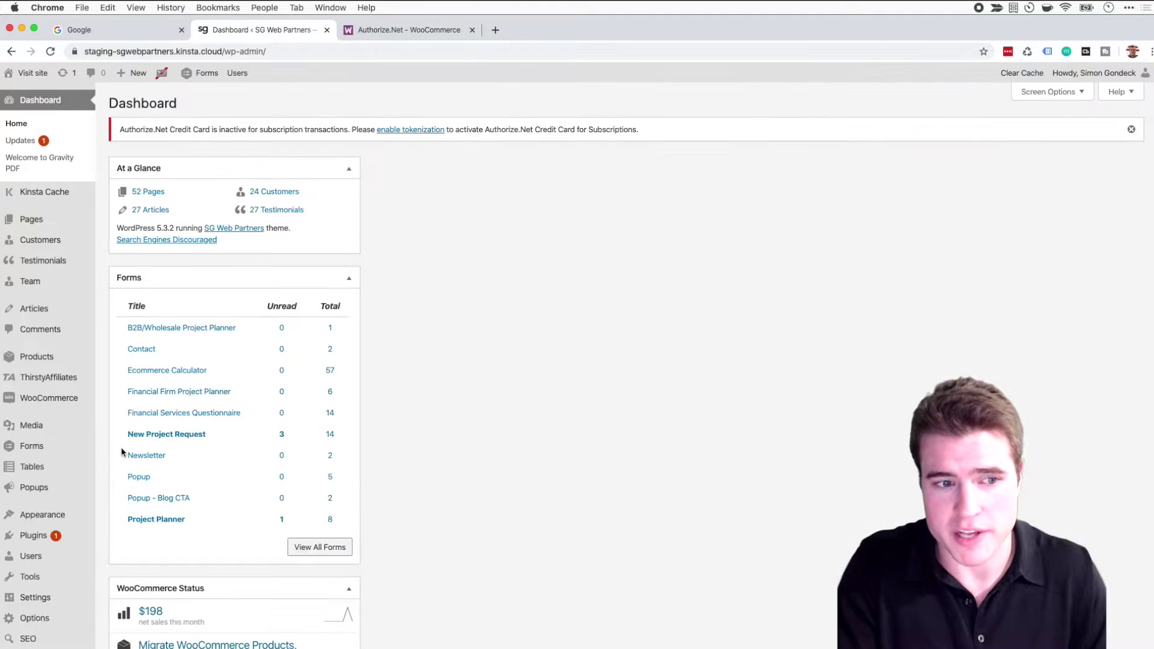
{"action": "mouse_move", "coordinate": [79, 407]}
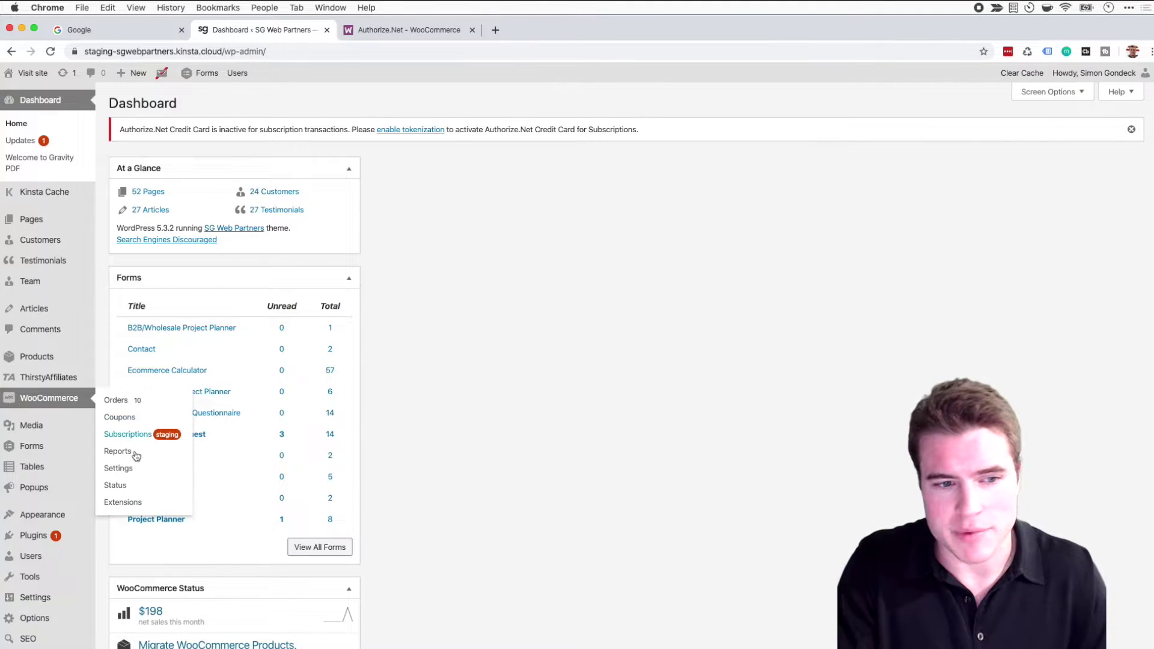
{"action": "left_click", "coordinate": [128, 469]}
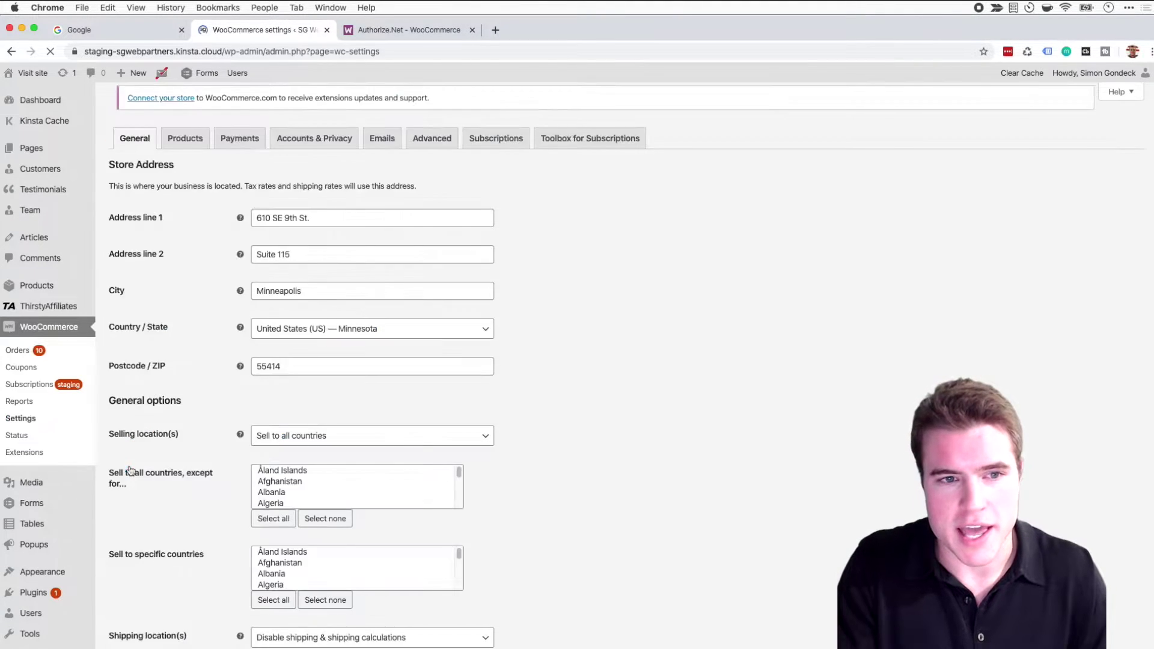
{"action": "left_click", "coordinate": [250, 118]}
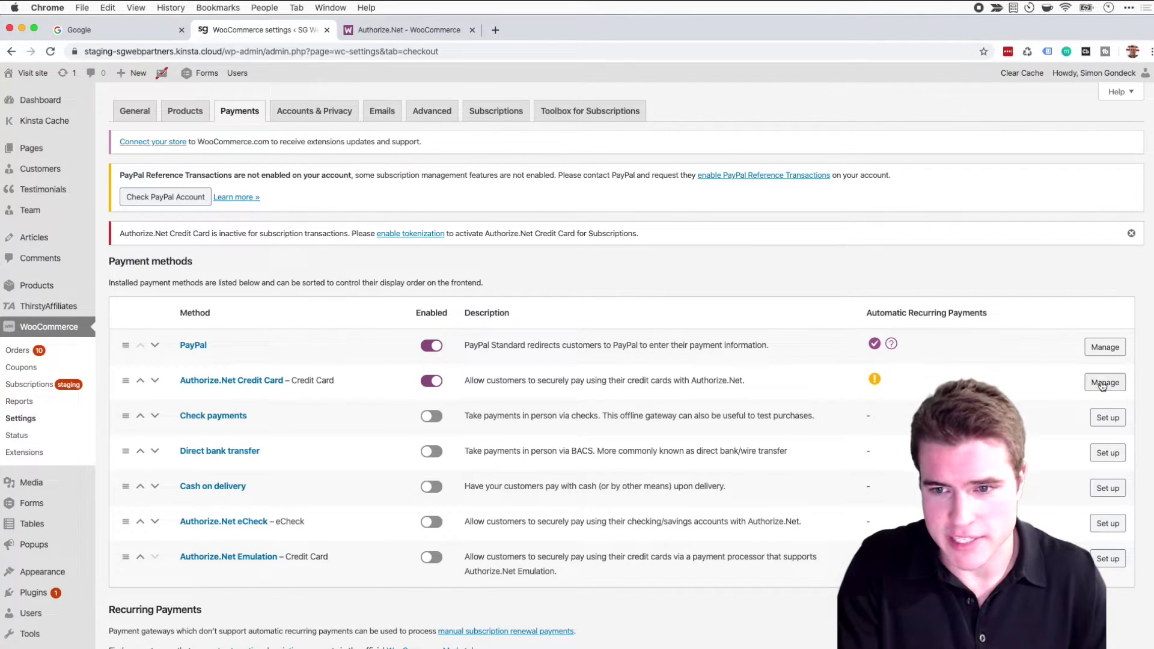
{"action": "left_click", "coordinate": [1105, 382]}
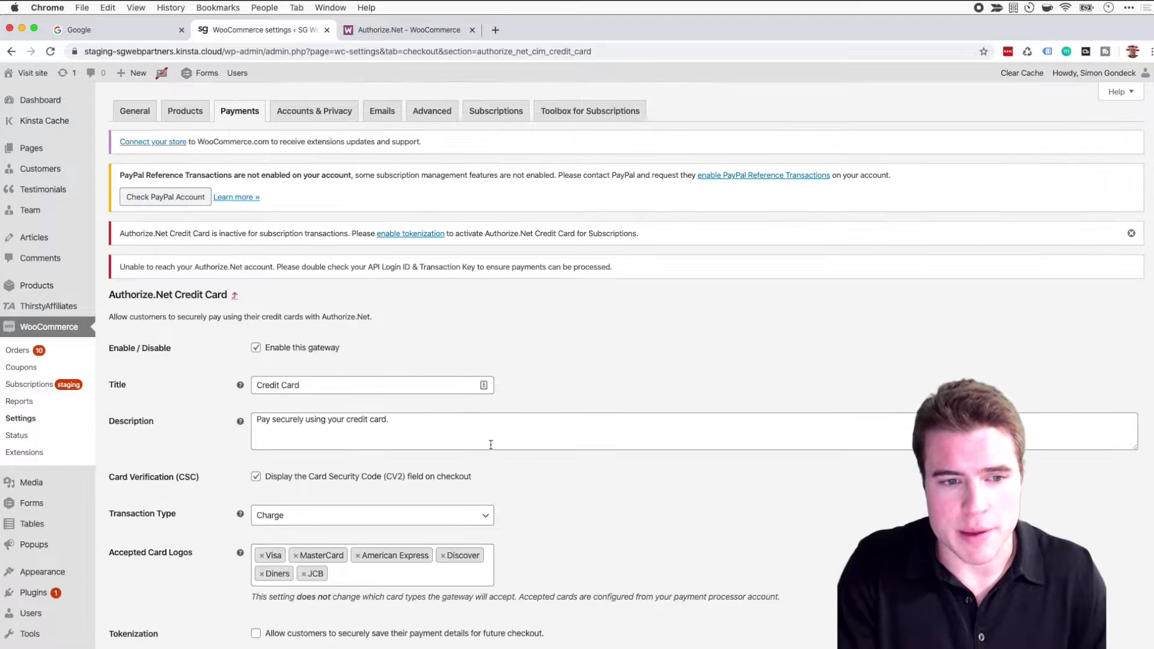
Switch the gateway Environment from Production to Test.
{"action": "scroll", "coordinate": [541, 421], "scroll_direction": "down", "scroll_amount": 6}
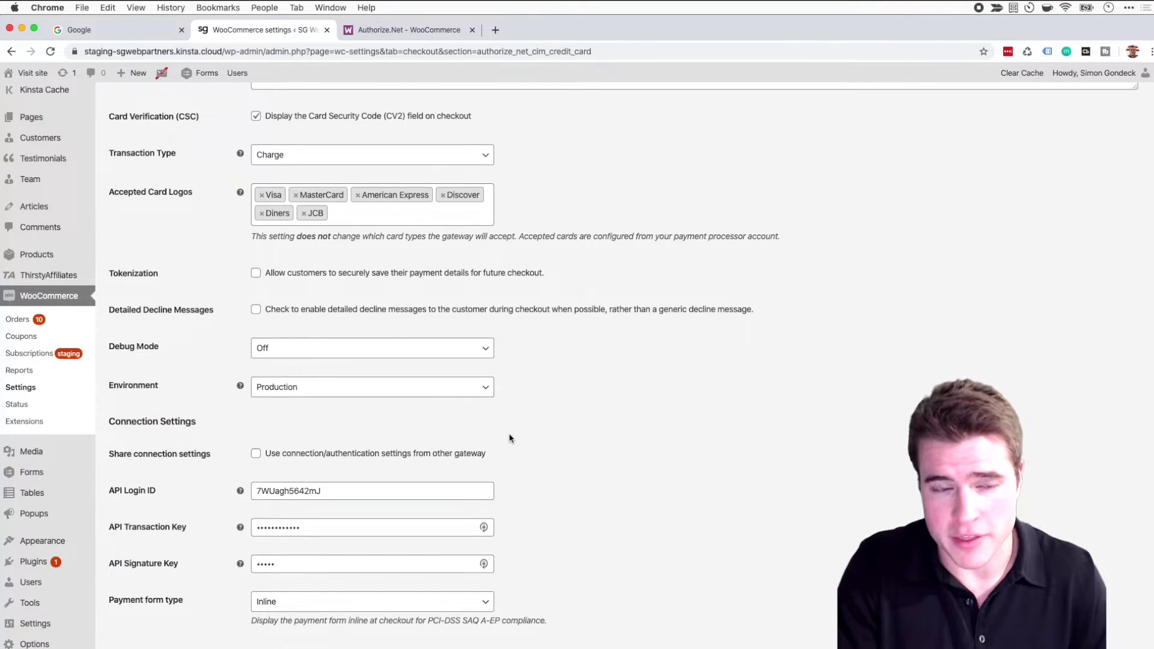
{"action": "scroll", "coordinate": [510, 438], "scroll_direction": "up", "scroll_amount": 1}
{"action": "scroll", "coordinate": [507, 441], "scroll_direction": "up", "scroll_amount": 2}
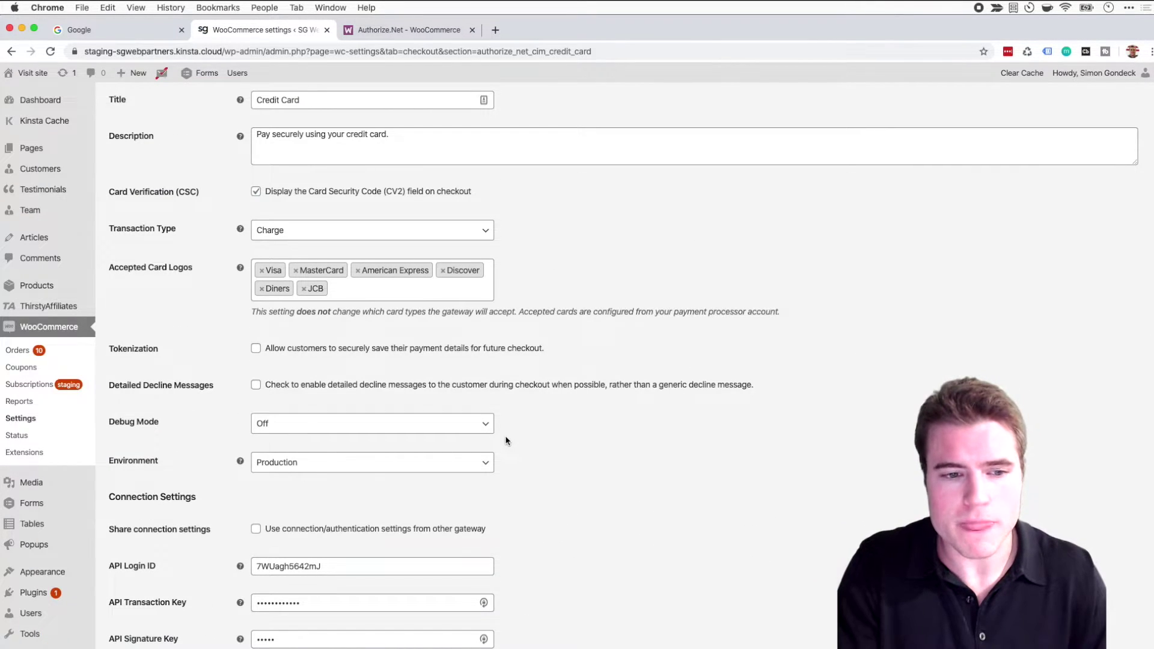
{"action": "left_click", "coordinate": [436, 470]}
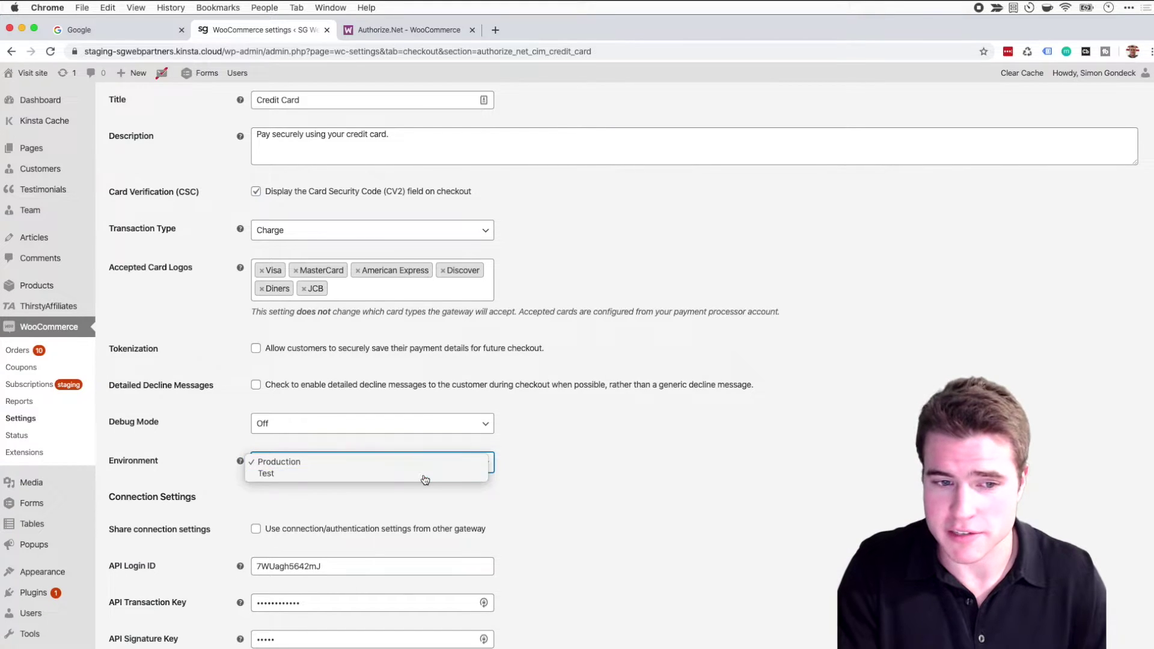
{"action": "left_click", "coordinate": [423, 479]}
{"action": "scroll", "coordinate": [421, 480], "scroll_direction": "down", "scroll_amount": 1}
{"action": "scroll", "coordinate": [420, 479], "scroll_direction": "down", "scroll_amount": 1}
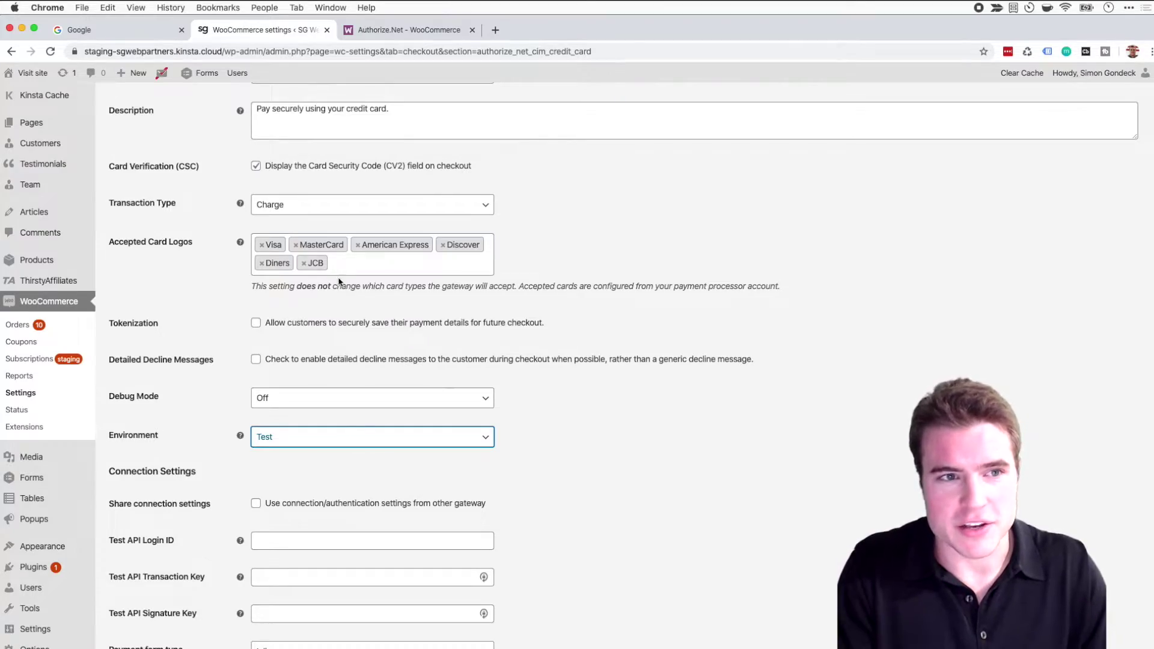
Load developer.authorize.net in a new tab and go to Create a Sandbox Account.
{"action": "key", "text": "super+t"}
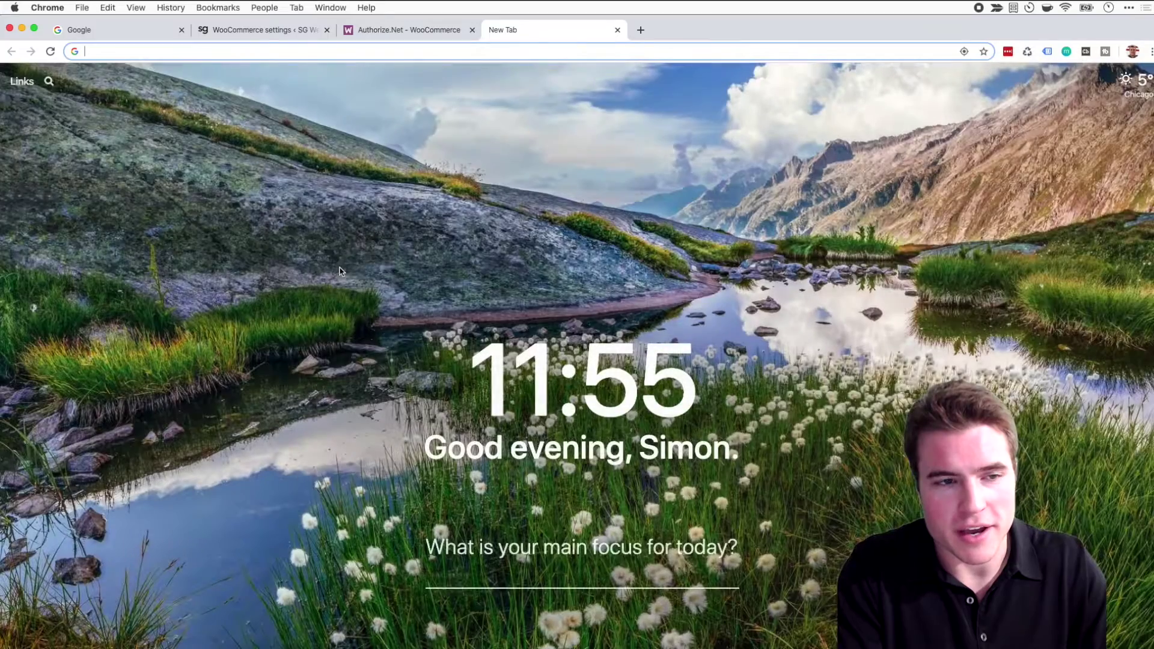
{"action": "type", "text": "devel"}
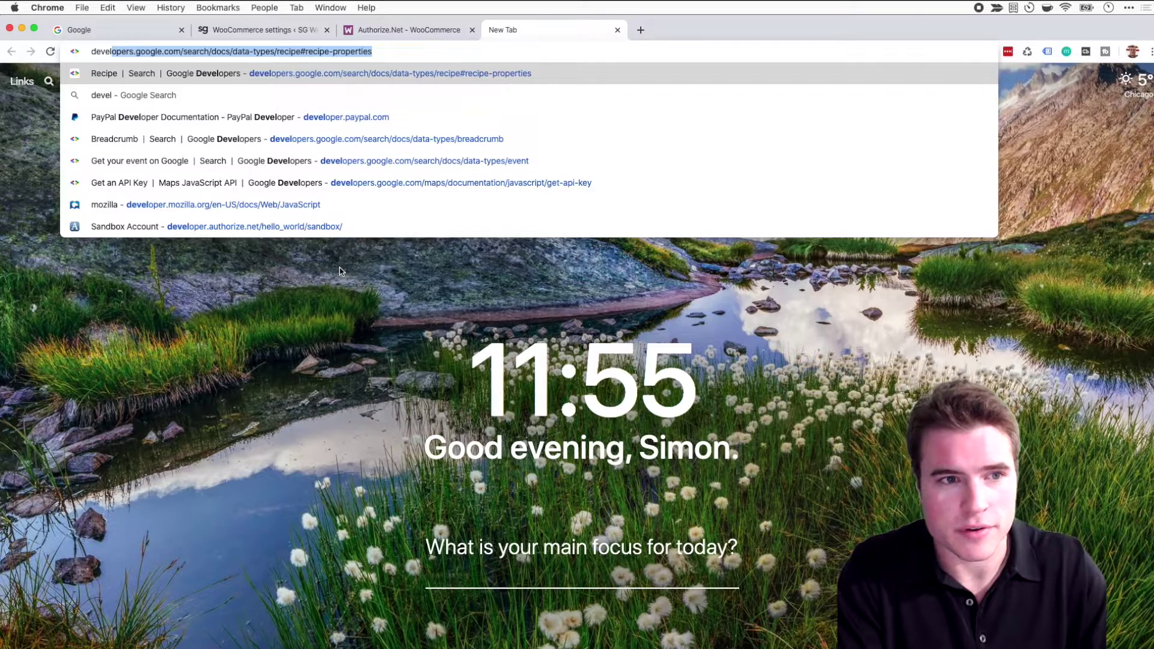
{"action": "type", "text": "oper."}
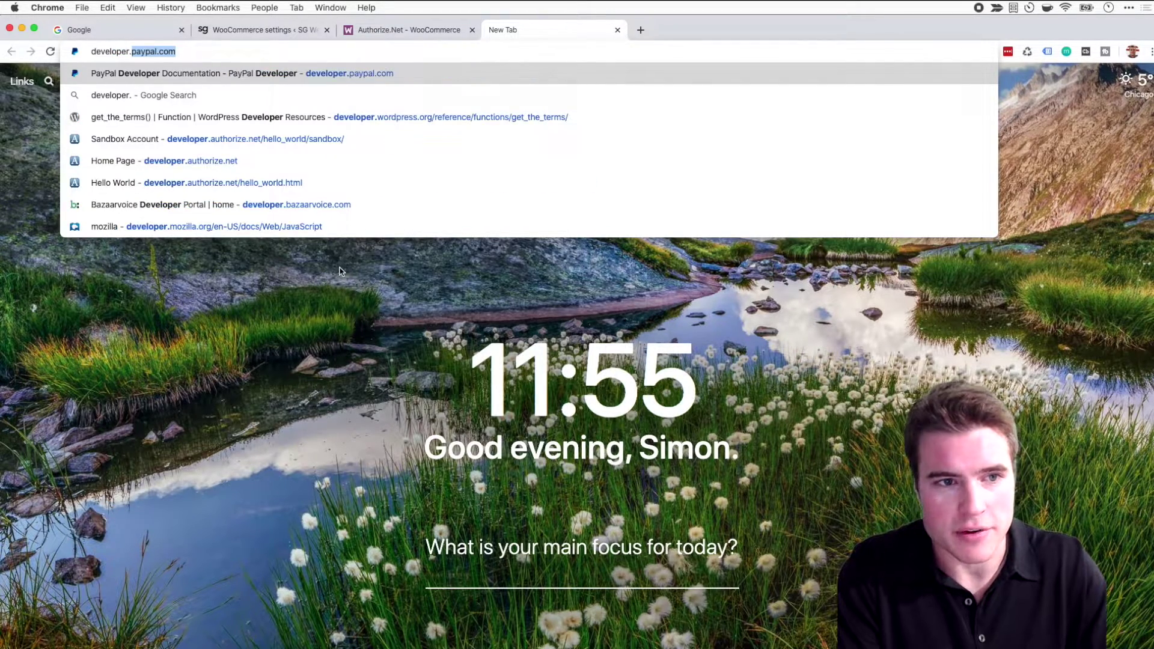
{"action": "type", "text": "auth"}
{"action": "key", "text": "Right"}
{"action": "key", "text": "BackSpace"}
{"action": "key", "text": "BackSpace"}
{"action": "key", "text": "BackSpace"}
{"action": "key", "text": "BackSpace"}
{"action": "key", "text": "BackSpace"}
{"action": "key", "text": "BackSpace"}
{"action": "key", "text": "BackSpace"}
{"action": "key", "text": "BackSpace"}
{"action": "key", "text": "BackSpace"}
{"action": "key", "text": "BackSpace"}
{"action": "key", "text": "BackSpace"}
{"action": "key", "text": "BackSpace"}
{"action": "key", "text": "BackSpace"}
{"action": "key", "text": "BackSpace"}
{"action": "key", "text": "BackSpace"}
{"action": "key", "text": "BackSpace"}
{"action": "key", "text": "BackSpace"}
{"action": "key", "text": "BackSpace"}
{"action": "key", "text": "BackSpace"}
{"action": "key", "text": "BackSpace"}
{"action": "key", "text": "Return"}
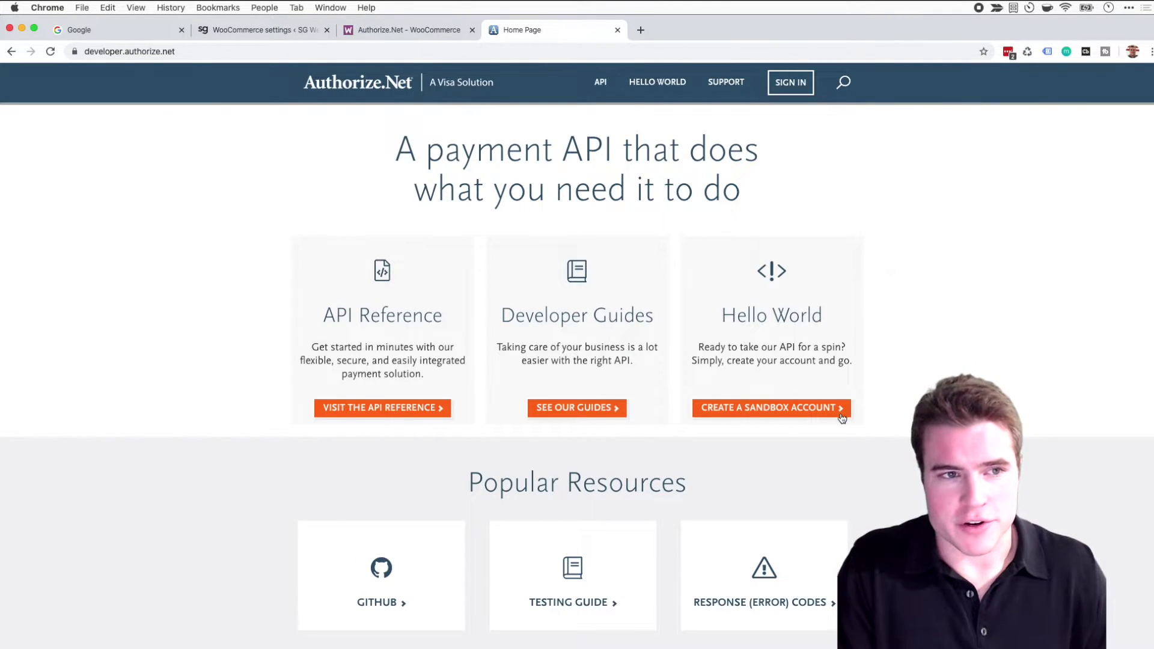
{"action": "left_click", "coordinate": [794, 408]}
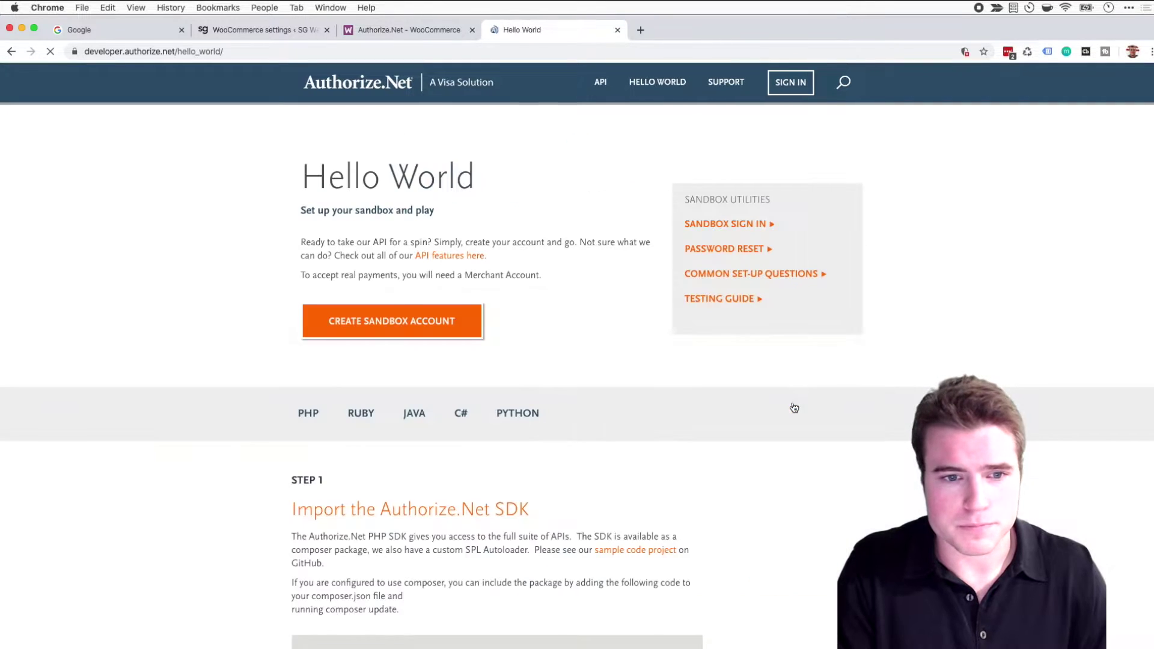
Enter the first name, last name and e-mail address on the sandbox sign-up form.
{"action": "left_click", "coordinate": [421, 320]}
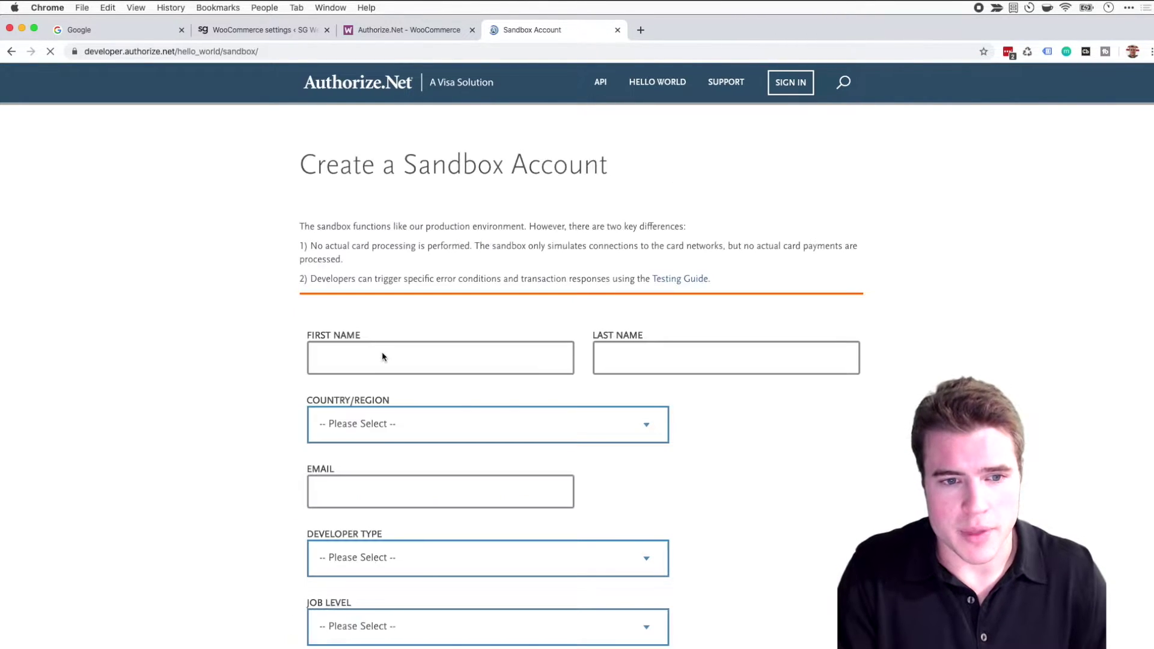
{"action": "left_click", "coordinate": [383, 354]}
{"action": "type", "text": "Jon"}
{"action": "key", "text": "Tab"}
{"action": "type", "text": "Doe"}
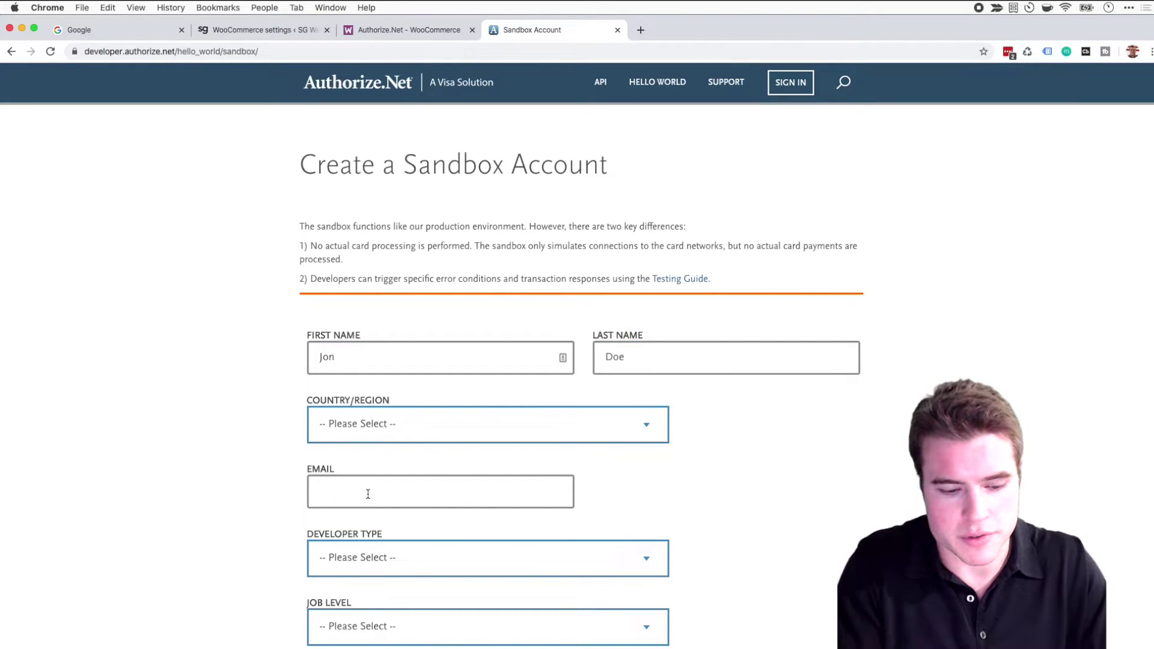
{"action": "left_click", "coordinate": [369, 491]}
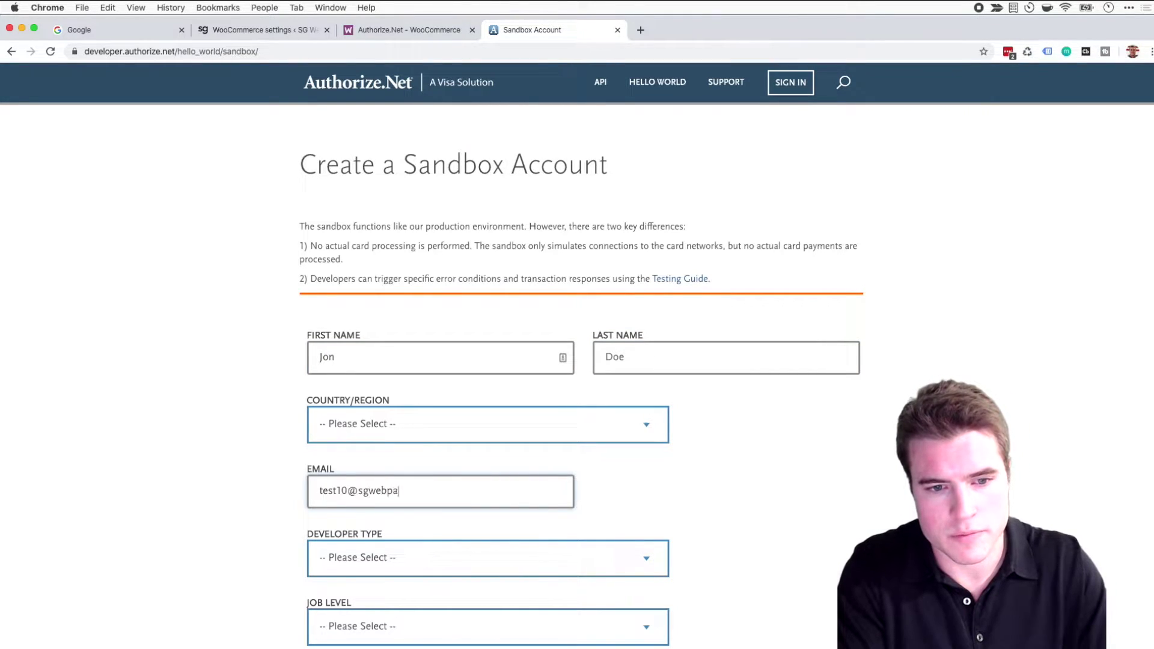
Choose United States, Open-source developer type, Manager job level and US Dollars currency.
{"action": "left_click", "coordinate": [361, 424]}
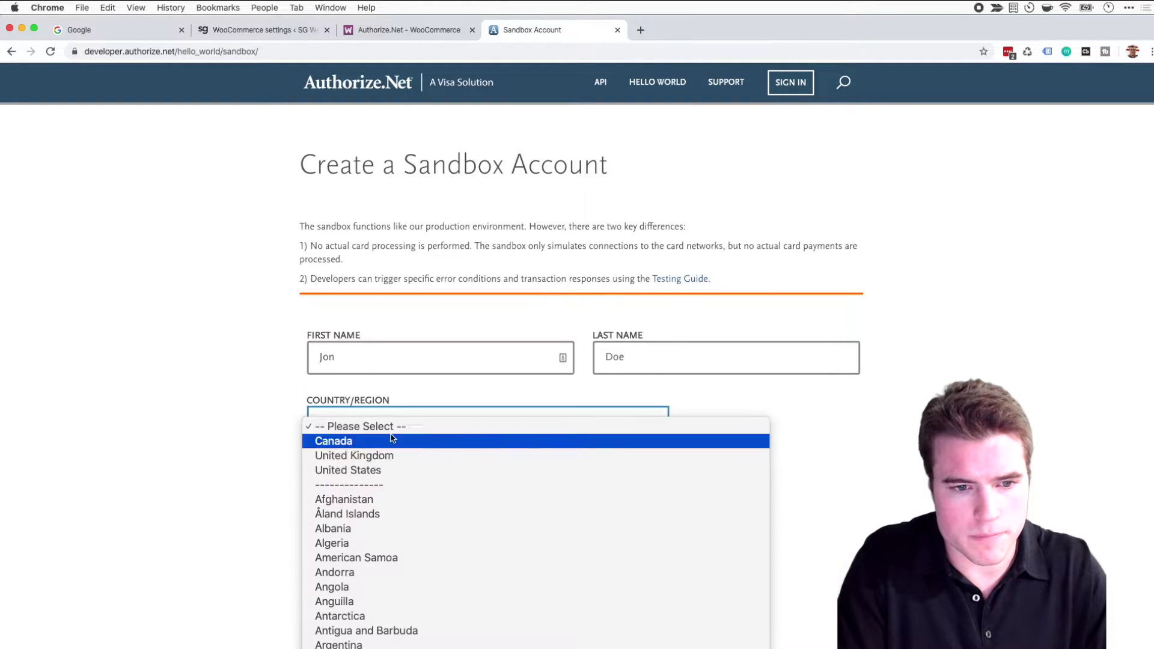
{"action": "left_click", "coordinate": [397, 470]}
{"action": "scroll", "coordinate": [269, 508], "scroll_direction": "down", "scroll_amount": 1}
{"action": "left_click", "coordinate": [361, 539]}
{"action": "left_click", "coordinate": [358, 571]}
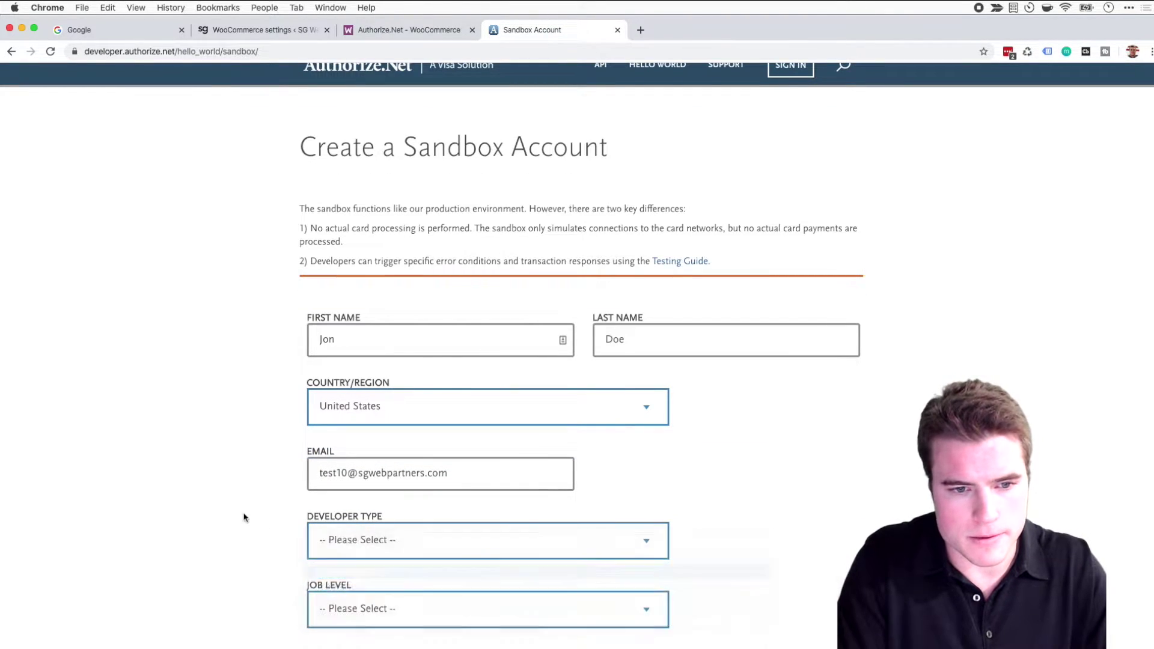
{"action": "scroll", "coordinate": [301, 481], "scroll_direction": "down", "scroll_amount": 5}
{"action": "left_click", "coordinate": [363, 445]}
{"action": "left_click", "coordinate": [364, 365]}
{"action": "left_click", "coordinate": [367, 395]}
{"action": "left_click", "coordinate": [372, 432]}
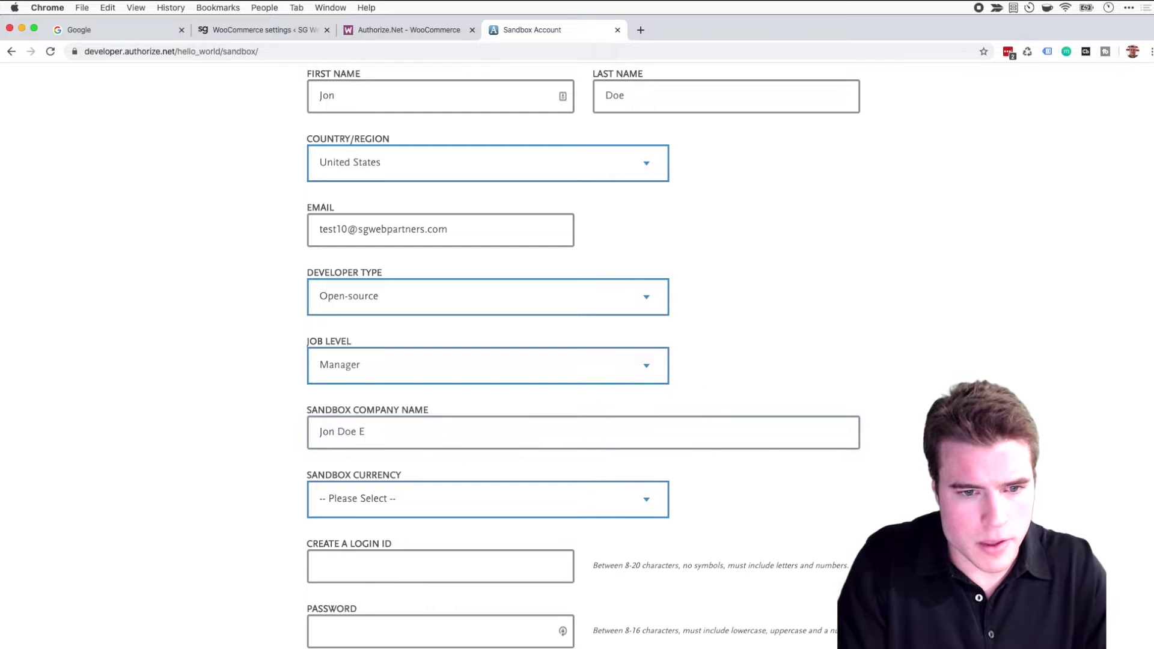
{"action": "left_click", "coordinate": [424, 497]}
{"action": "left_click", "coordinate": [376, 642]}
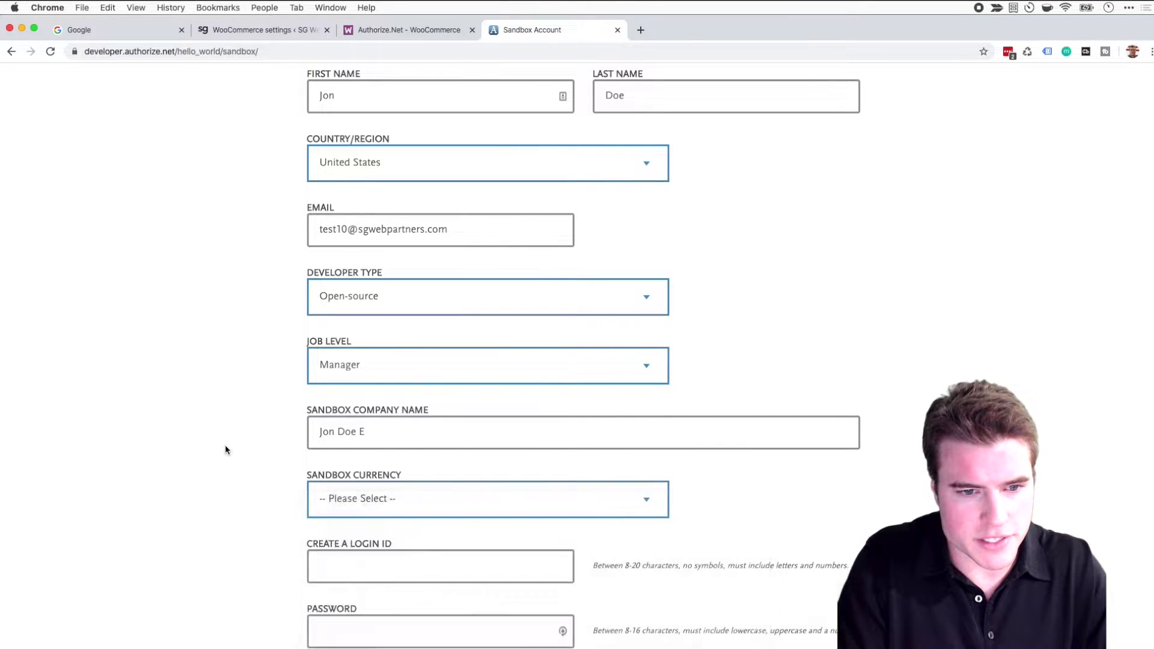
{"action": "scroll", "coordinate": [364, 435], "scroll_direction": "down", "scroll_amount": 4}
Enter the login ID and password twice, pass reCAPTCHA and accept the Sandbox Account Agreement.
{"action": "left_click", "coordinate": [363, 353]}
{"action": "type", "text": "jon "}
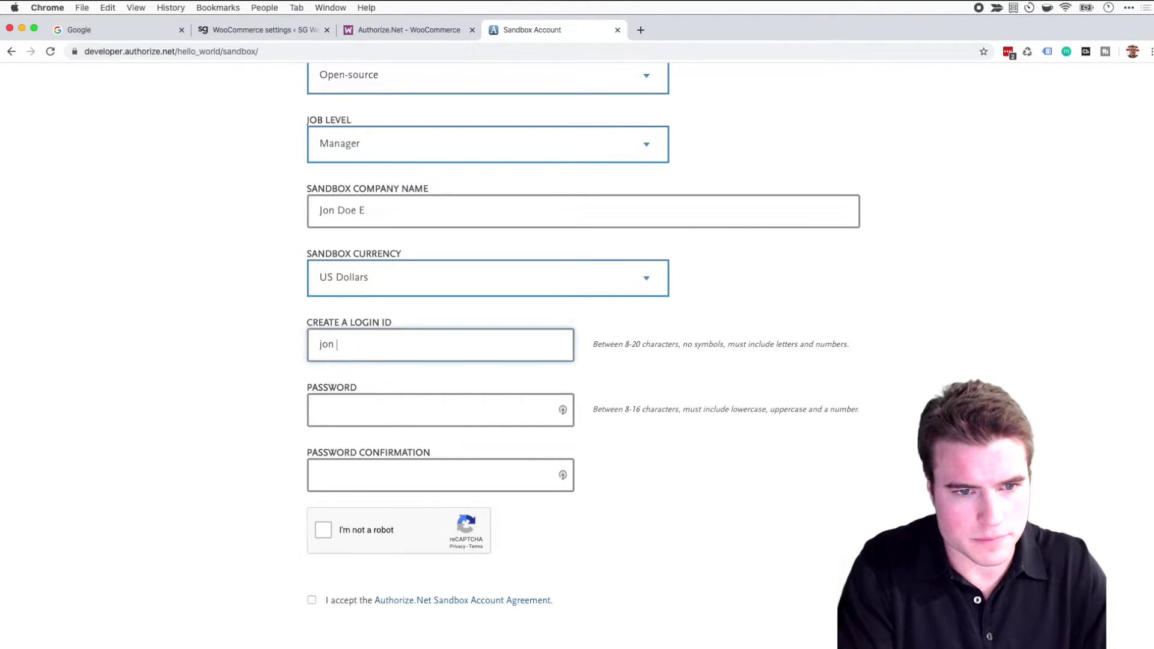
{"action": "type", "text": "doe2020"}
{"action": "key", "text": "Tab"}
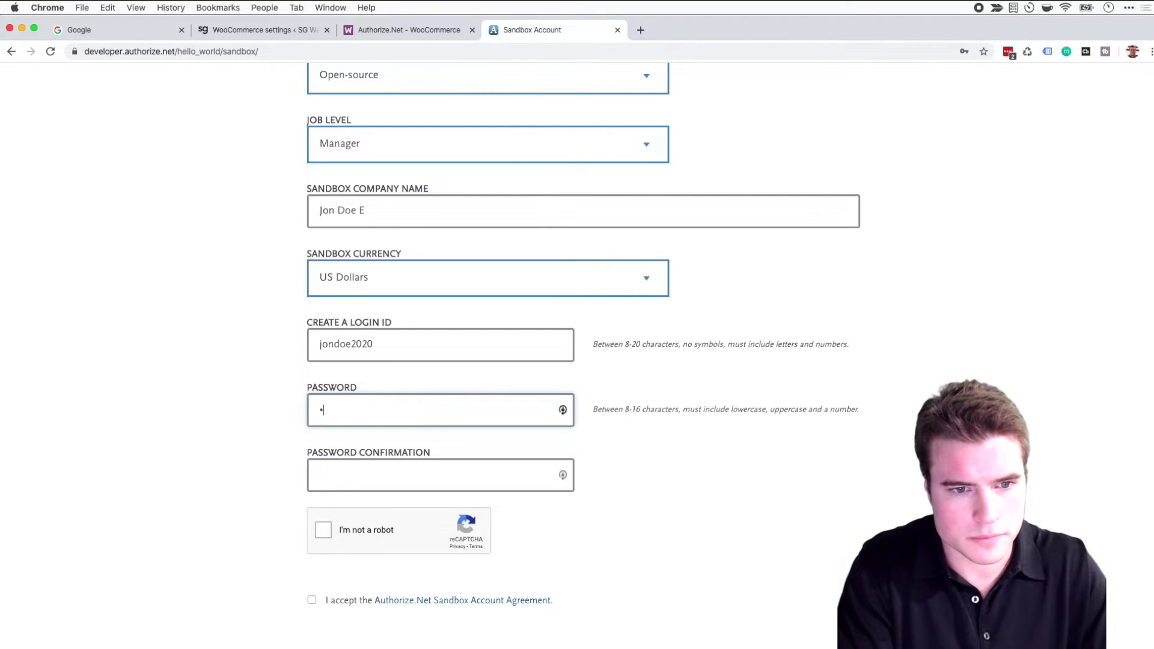
{"action": "type", "text": "0"}
{"action": "key", "text": "Tab"}
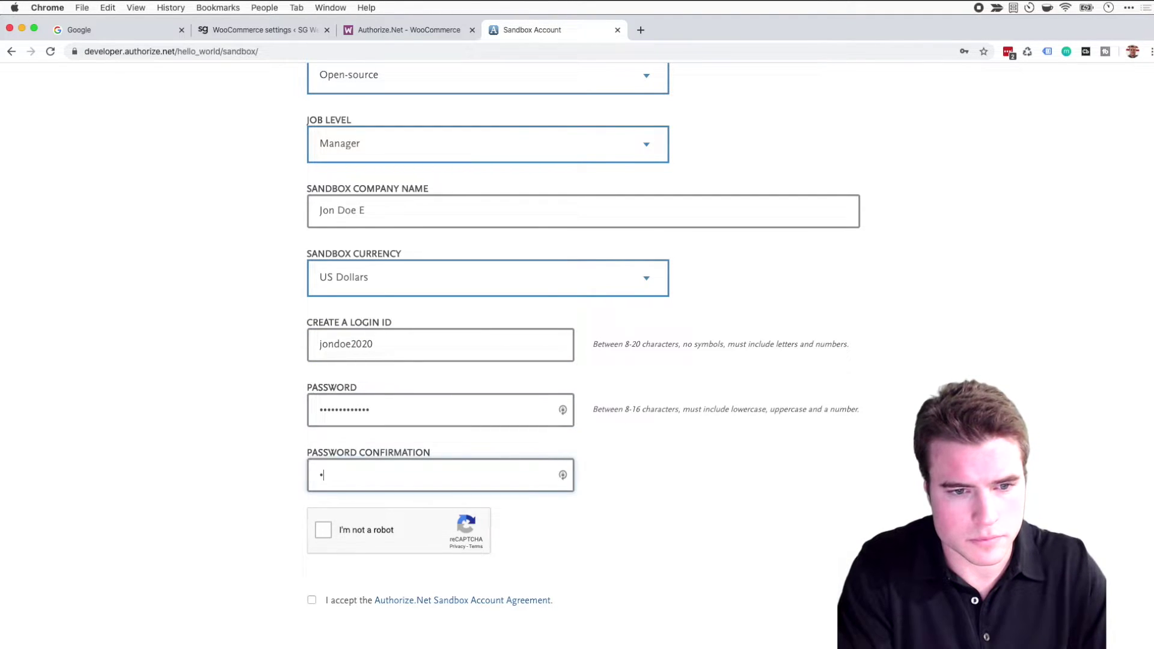
{"action": "type", "text": "•••••••••••••"}
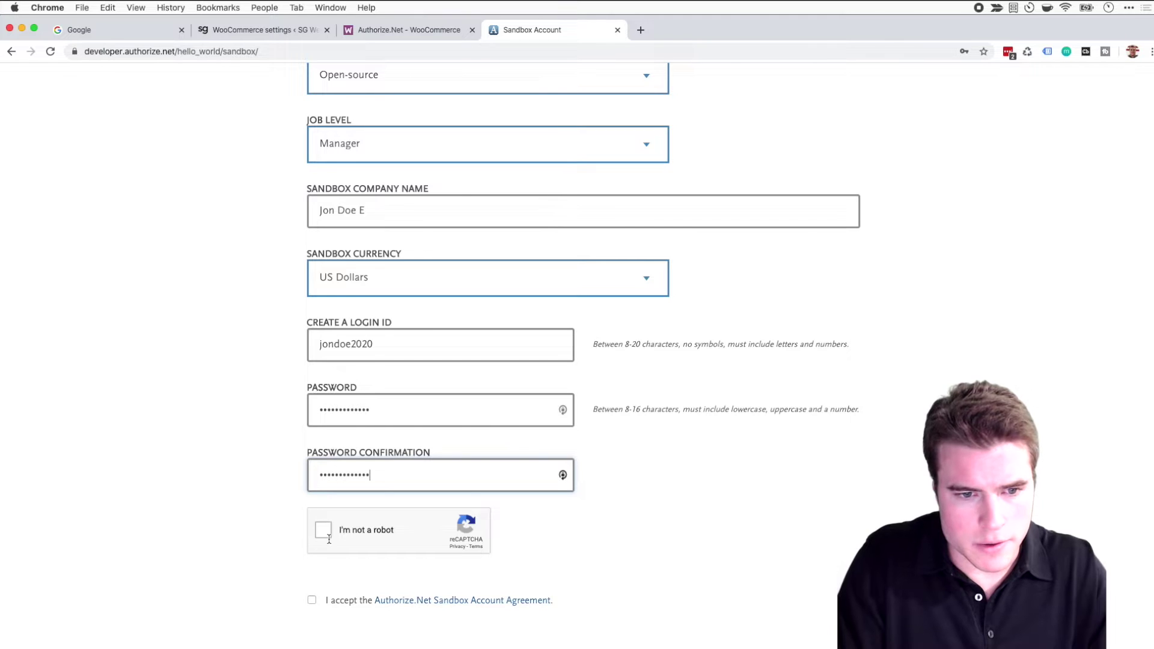
{"action": "left_click", "coordinate": [324, 531]}
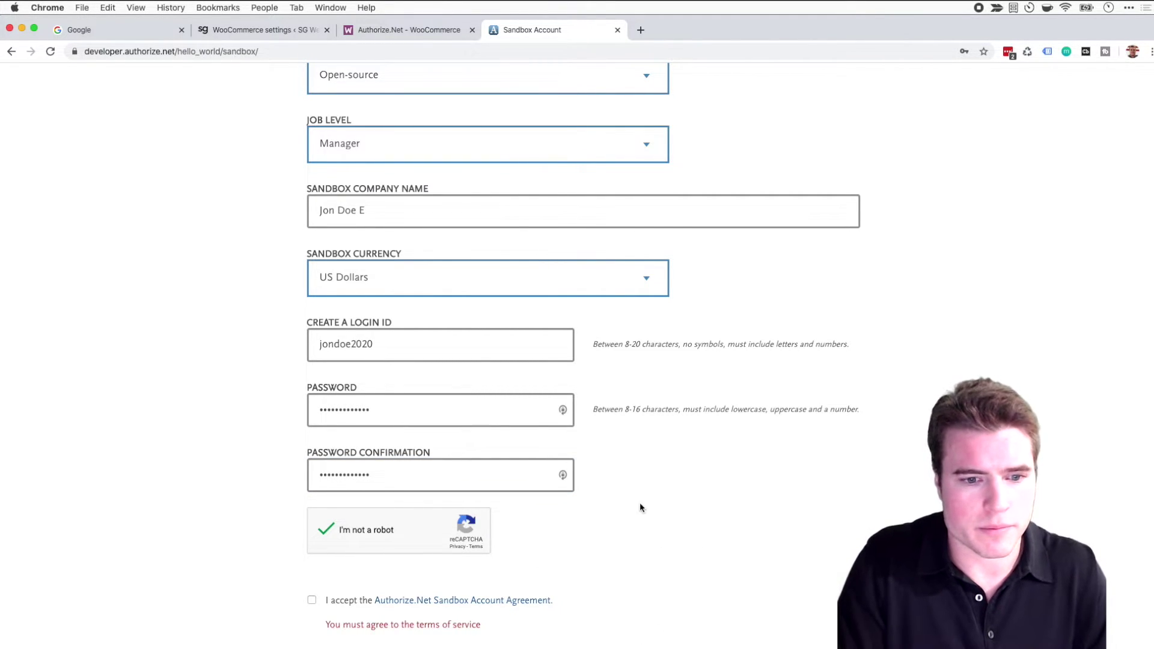
{"action": "left_click", "coordinate": [314, 601]}
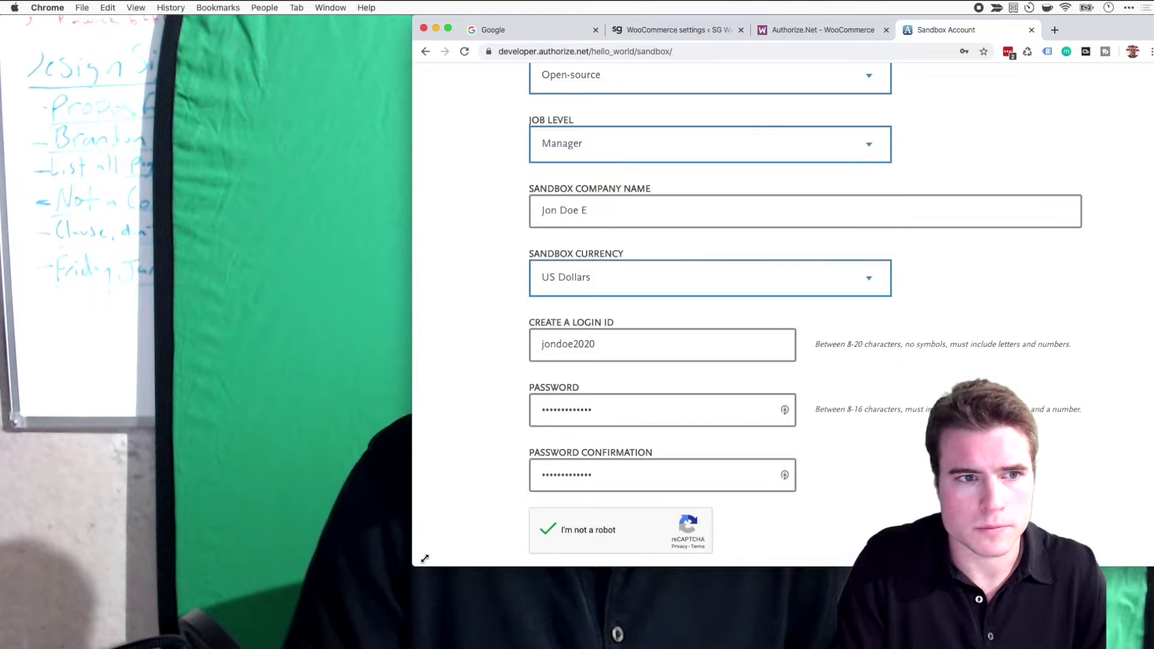
Detach the WooCommerce gateway settings tab into its own window and resize it.
{"action": "left_click", "coordinate": [559, 31]}
{"action": "left_click", "coordinate": [640, 35]}
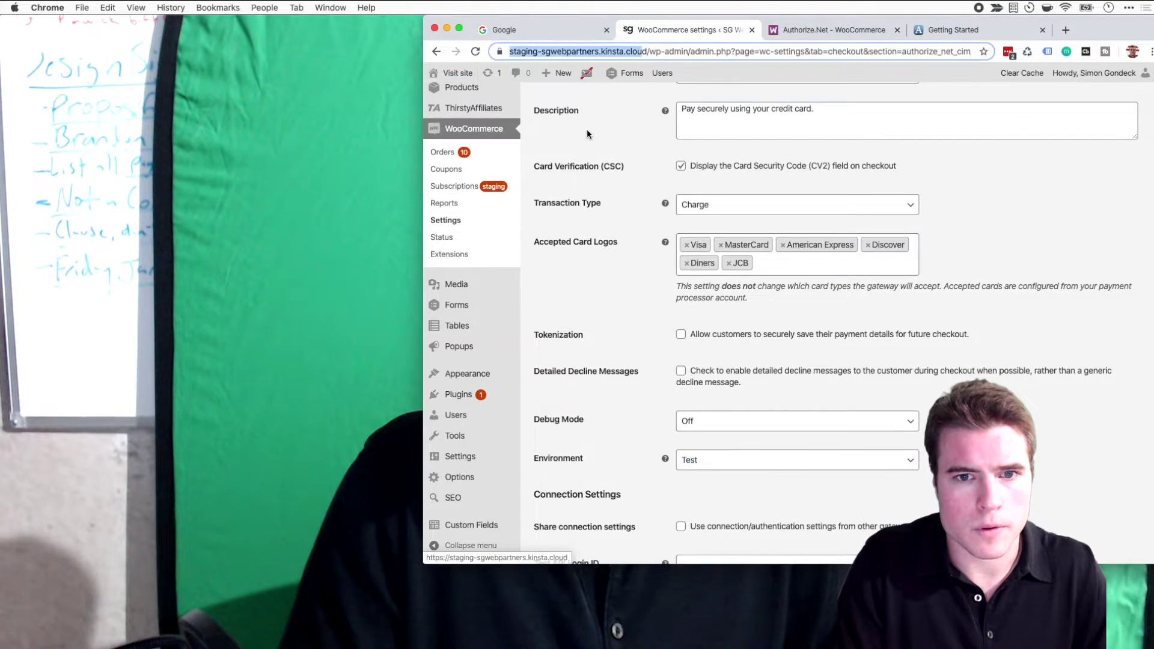
{"action": "left_click_drag", "start_coordinate": [667, 30], "coordinate": [91, 29]}
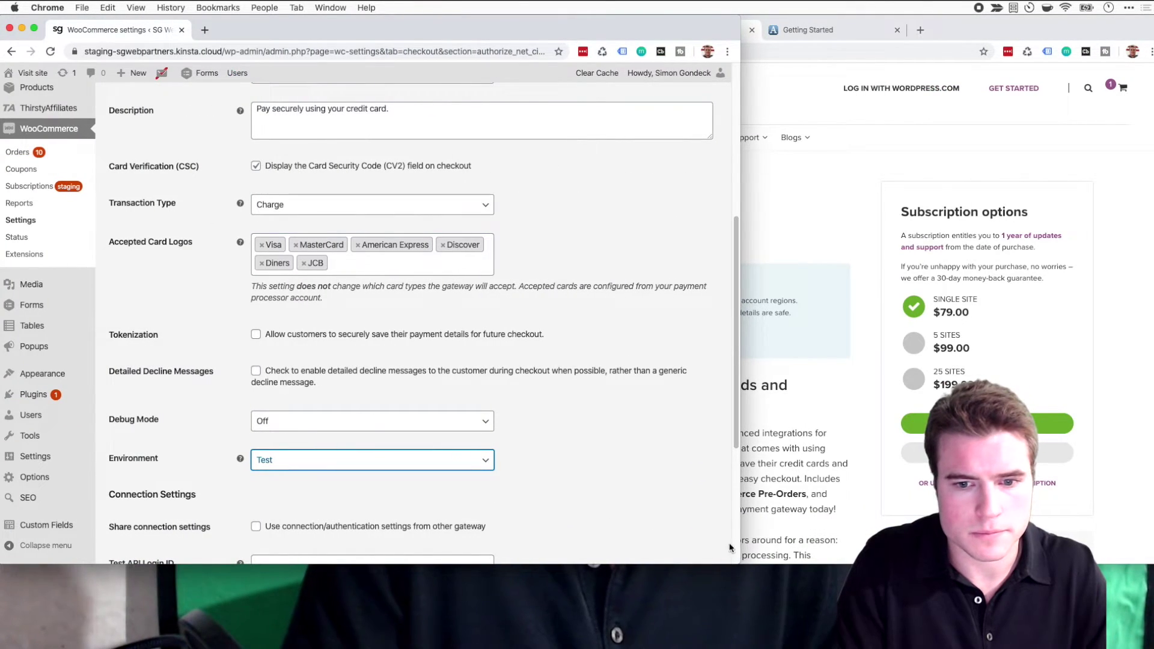
{"action": "mouse_move", "coordinate": [738, 641]}
{"action": "left_mouse_down"}
{"action": "mouse_move", "coordinate": [751, 641]}
{"action": "mouse_move", "coordinate": [727, 648]}
{"action": "left_mouse_up"}
Fit the Authorize.Net window to the right half showing Getting Started, dismissing the password prompt.
{"action": "left_click", "coordinate": [758, 547]}
{"action": "left_click_drag", "start_coordinate": [424, 564], "coordinate": [572, 647]}
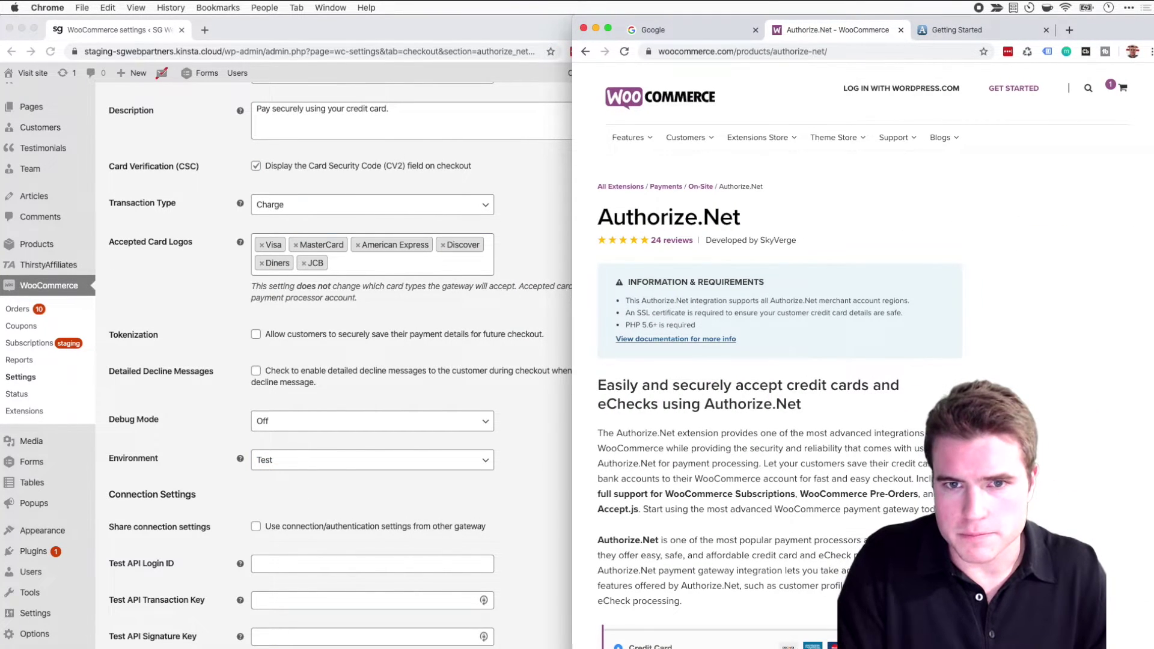
{"action": "left_click", "coordinate": [941, 34]}
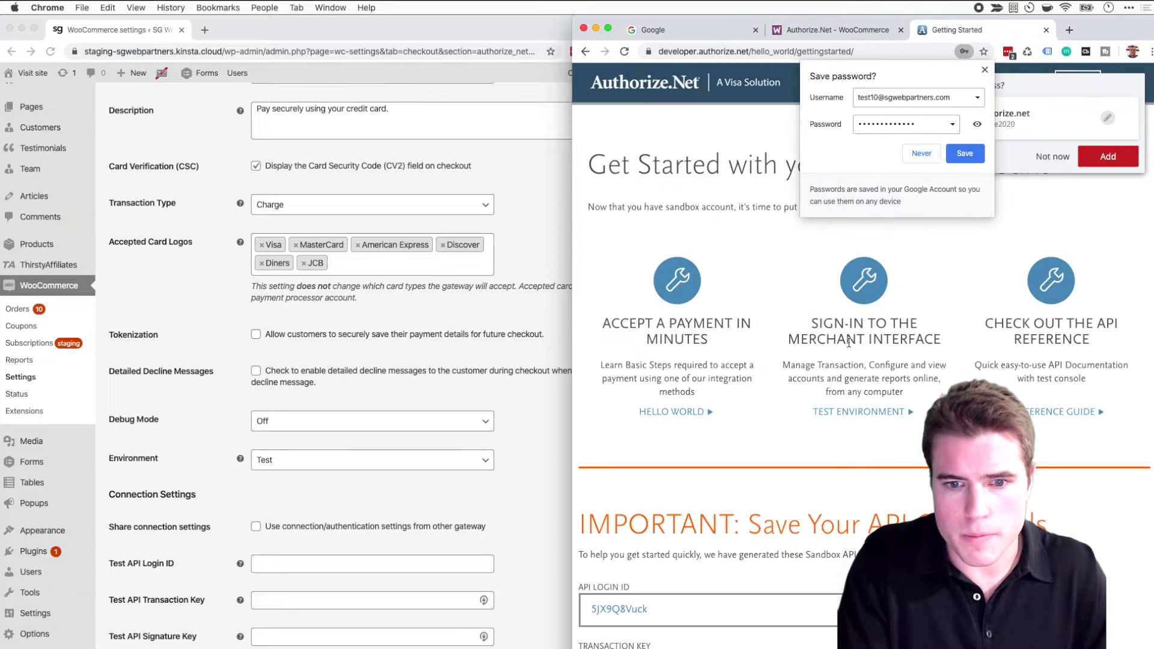
{"action": "left_click", "coordinate": [1054, 157]}
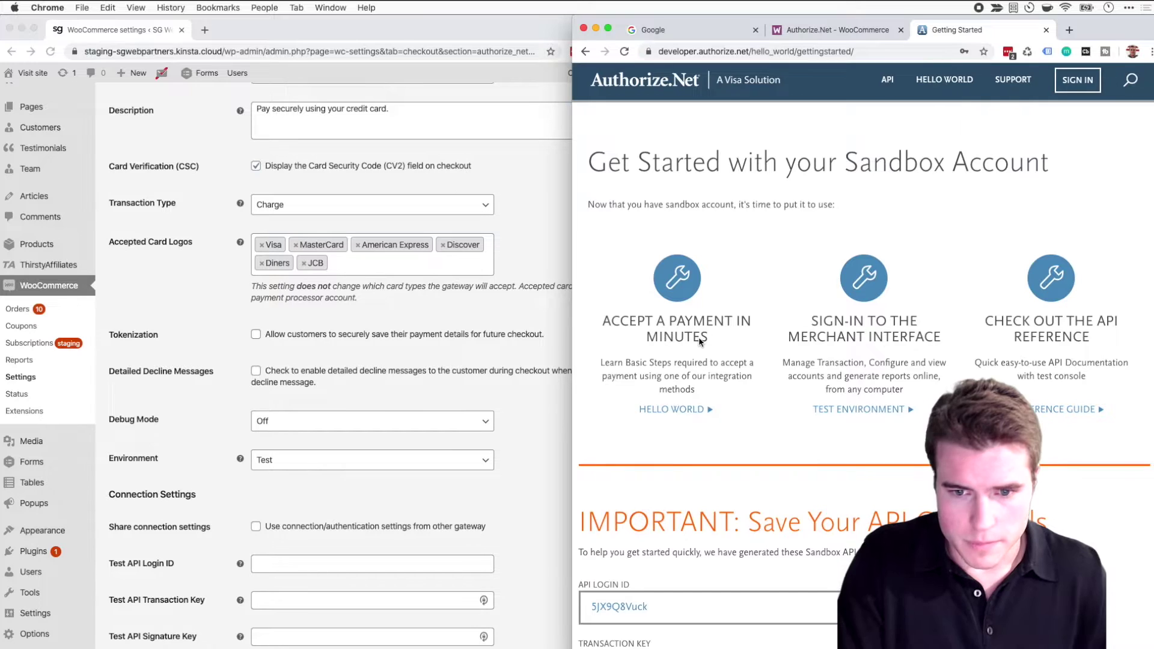
Copy the sandbox API Login ID into the gateway's Test API Login ID field.
{"action": "scroll", "coordinate": [699, 339], "scroll_direction": "down", "scroll_amount": 7}
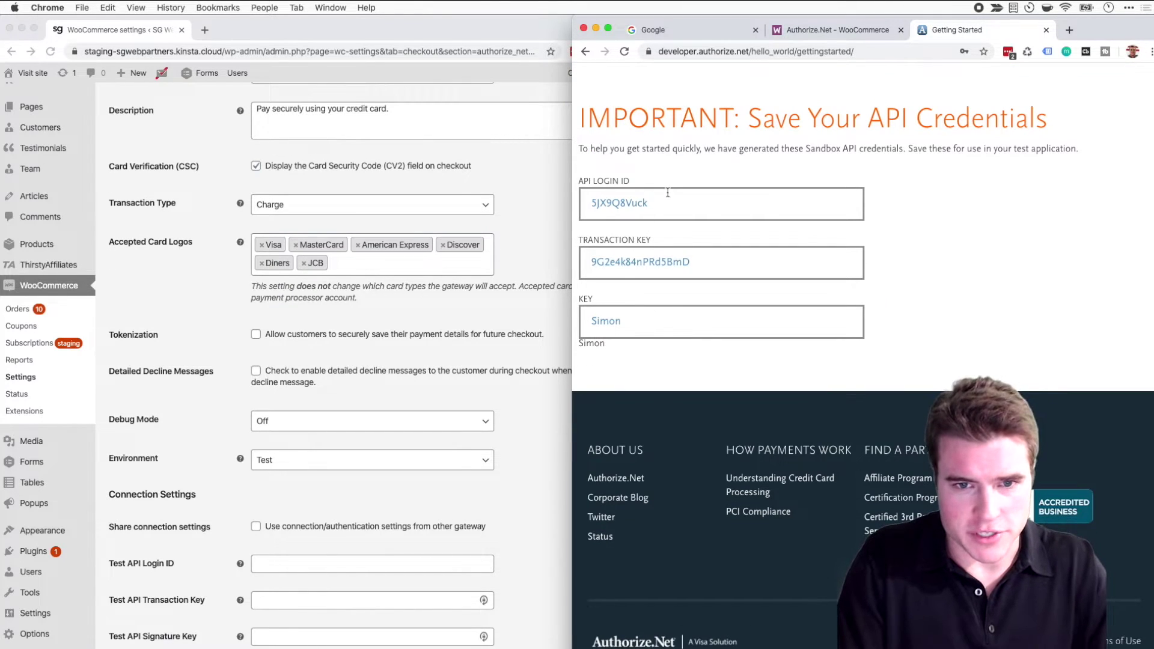
{"action": "left_click", "coordinate": [667, 194]}
{"action": "key", "text": "super+c"}
{"action": "left_click", "coordinate": [423, 408]}
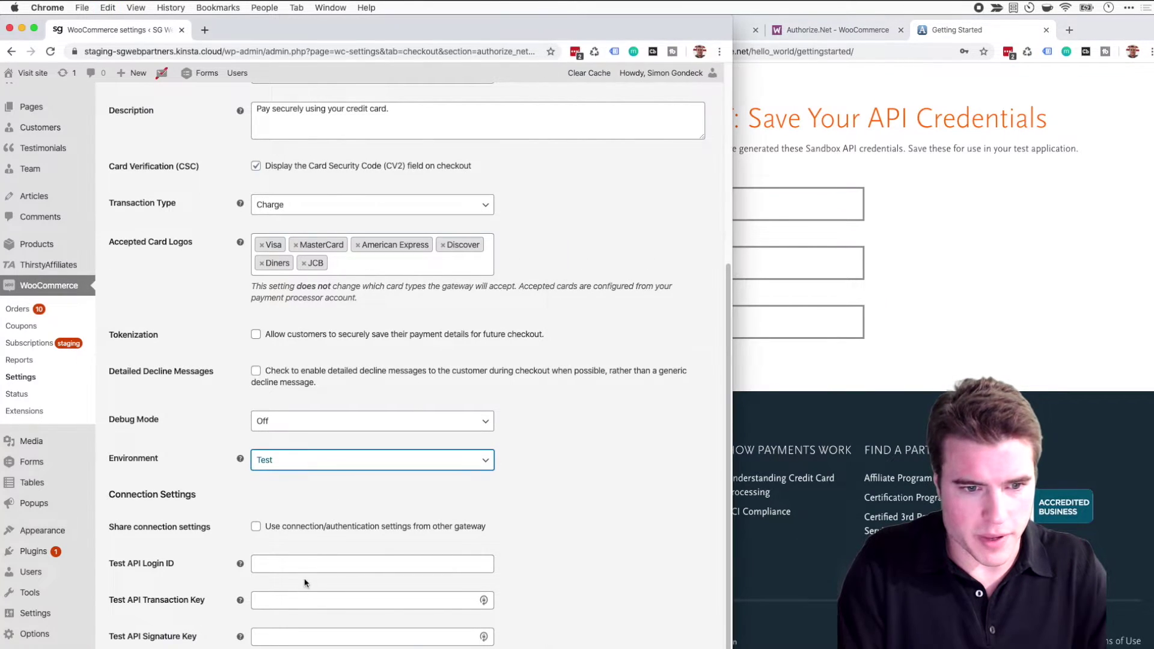
{"action": "left_click", "coordinate": [304, 566]}
{"action": "key", "text": "super+v"}
Copy the sandbox Transaction Key into the Test API Transaction Key field.
{"action": "left_click", "coordinate": [687, 251]}
{"action": "left_click", "coordinate": [711, 261]}
{"action": "key", "text": "super+c"}
{"action": "left_click", "coordinate": [290, 577]}
{"action": "key", "text": "Tab"}
{"action": "key", "text": "super+v"}
Enter the signature key in the Test API Signature Key field and save the settings.
{"action": "left_click", "coordinate": [732, 266]}
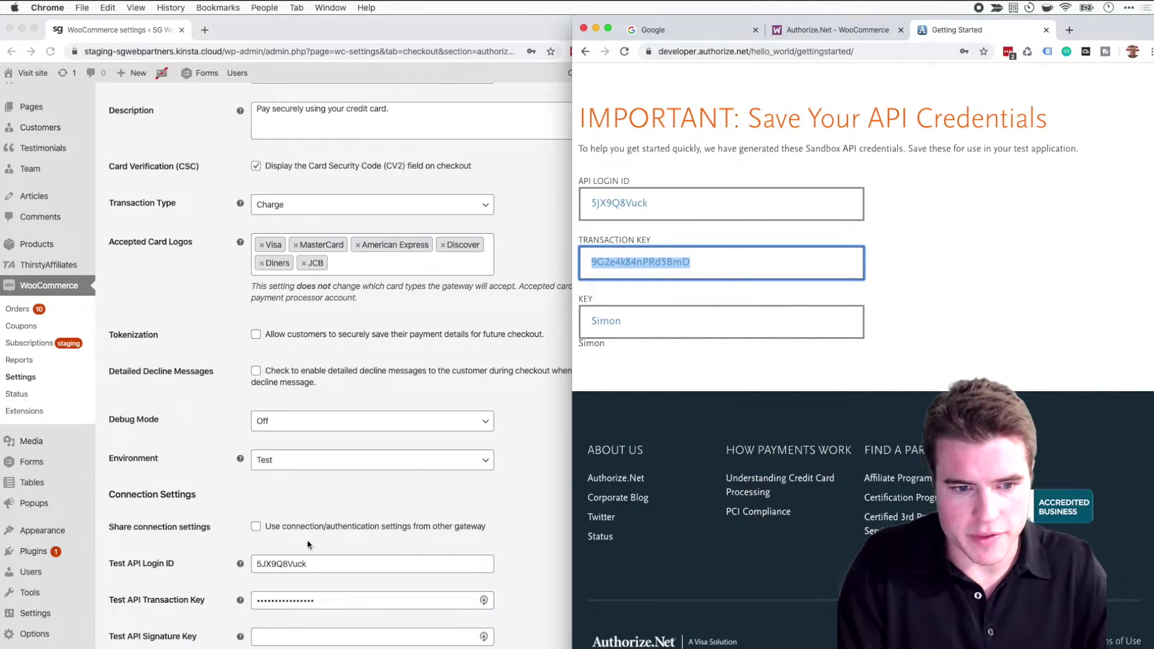
{"action": "left_click", "coordinate": [301, 644]}
{"action": "left_click", "coordinate": [296, 636]}
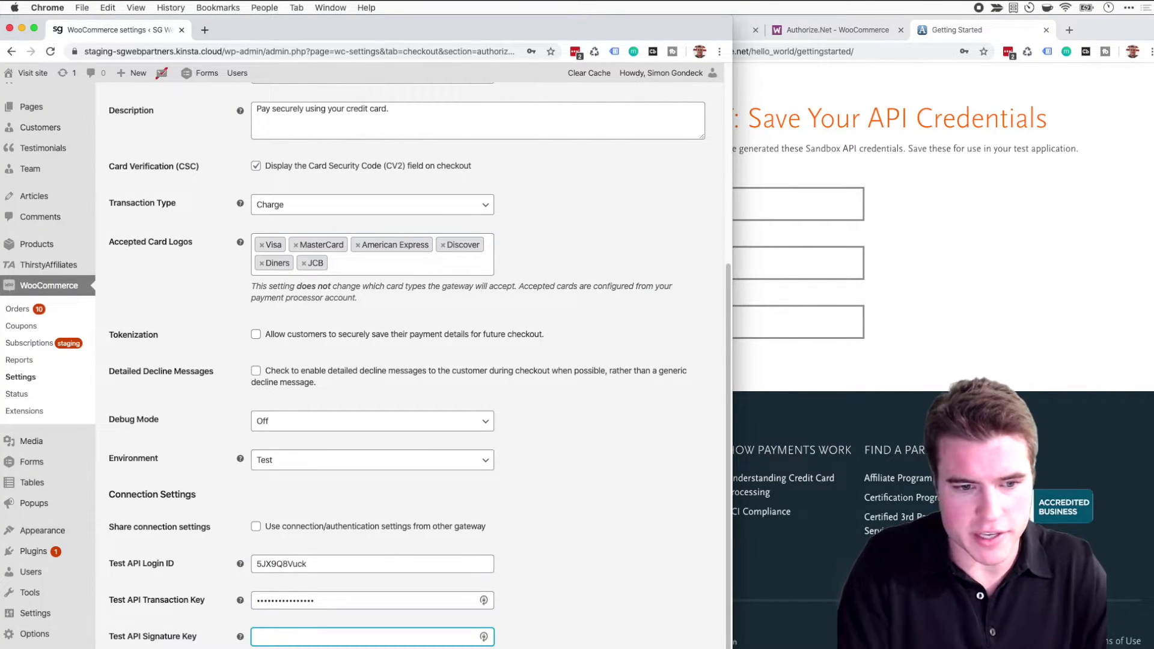
{"action": "type", "text": "Simon"}
{"action": "scroll", "coordinate": [219, 573], "scroll_direction": "down", "scroll_amount": 3}
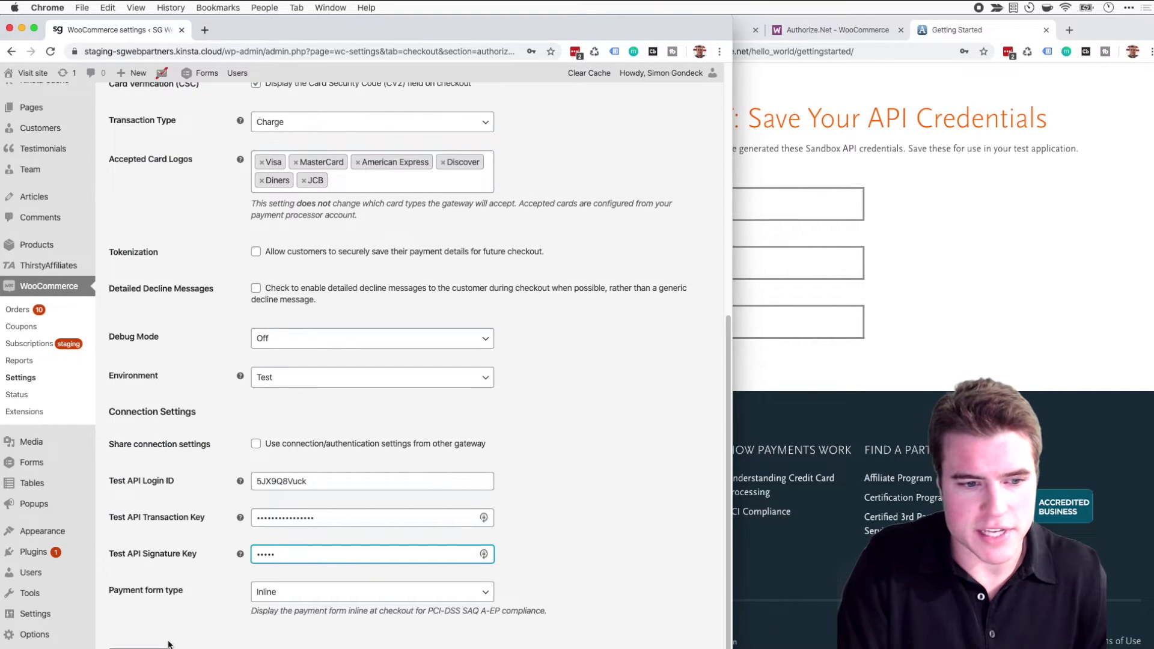
{"action": "key", "text": "Return"}
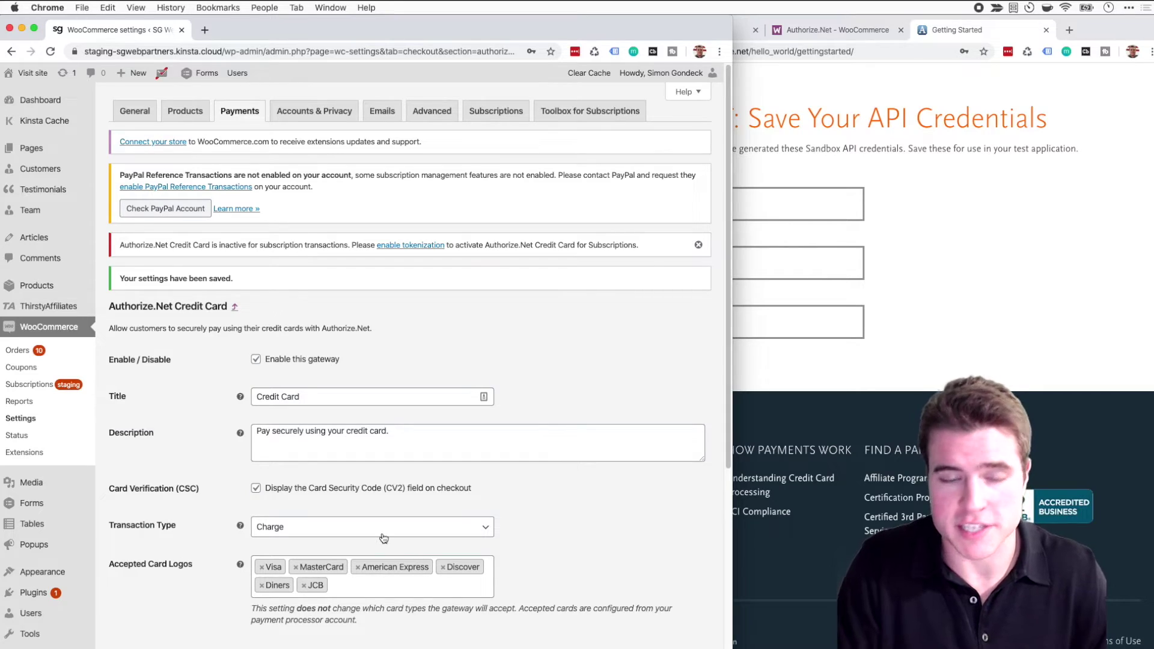
Load the store's ?add-to-cart=3001 link in a new tab and proceed to checkout.
{"action": "left_click", "coordinate": [205, 30]}
{"action": "type", "text": "staging-"}
{"action": "key", "text": "Right"}
{"action": "key", "text": "BackSpace"}
{"action": "key", "text": "BackSpace"}
{"action": "key", "text": "BackSpace"}
{"action": "key", "text": "BackSpace"}
{"action": "key", "text": "BackSpace"}
{"action": "key", "text": "BackSpace"}
{"action": "key", "text": "BackSpace"}
{"action": "key", "text": "BackSpace"}
{"action": "key", "text": "BackSpace"}
{"action": "type", "text": "?"}
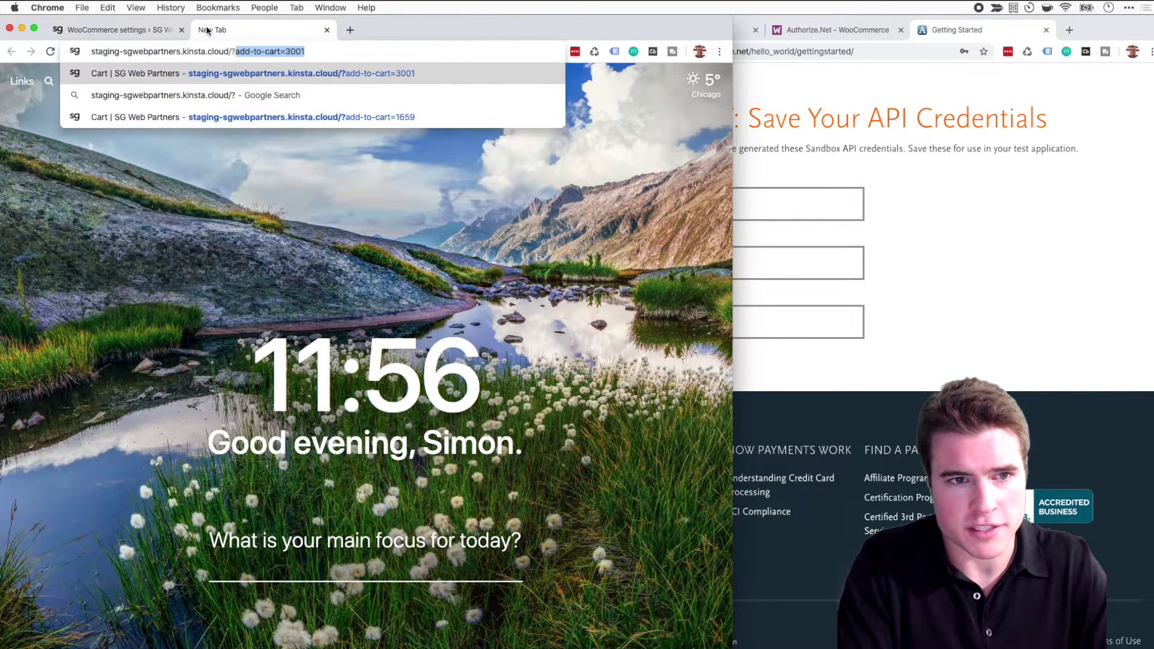
{"action": "key", "text": "Return"}
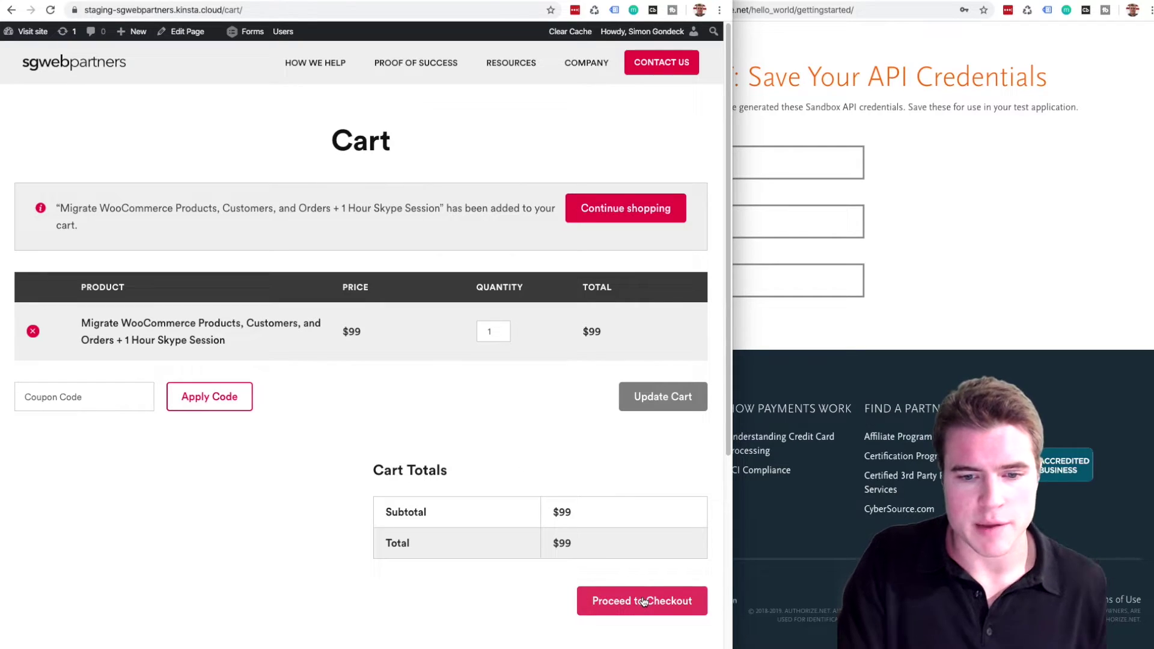
{"action": "left_click", "coordinate": [643, 601]}
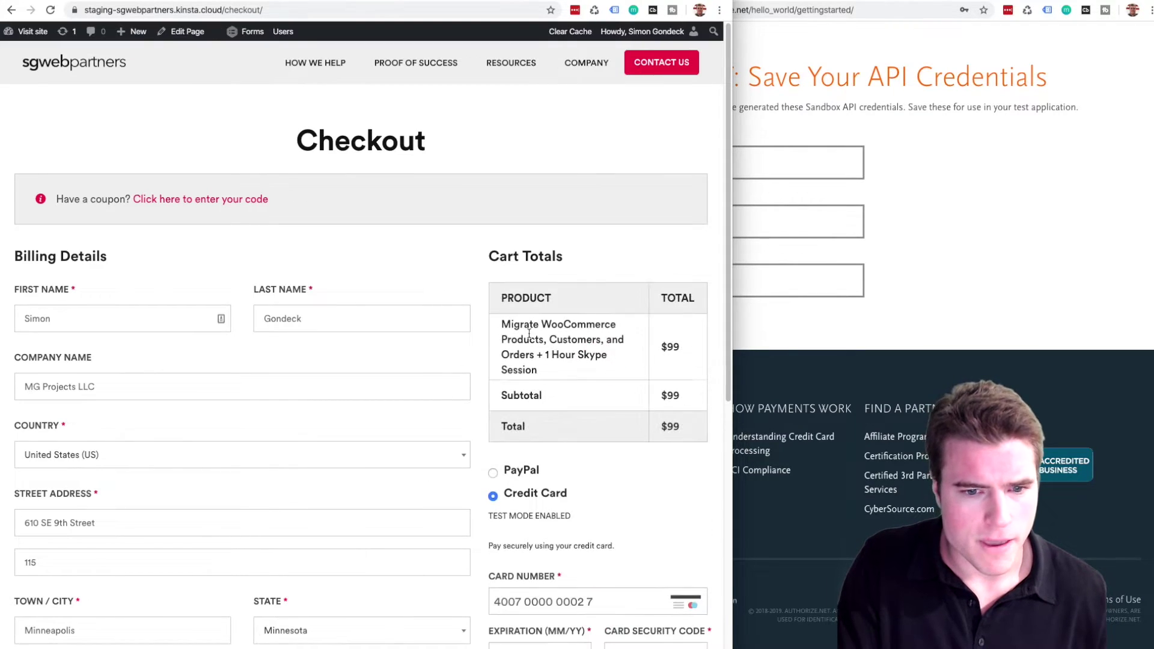
Clear the prefilled card number, expiration date and security code on the checkout form.
{"action": "scroll", "coordinate": [529, 334], "scroll_direction": "down", "scroll_amount": 3}
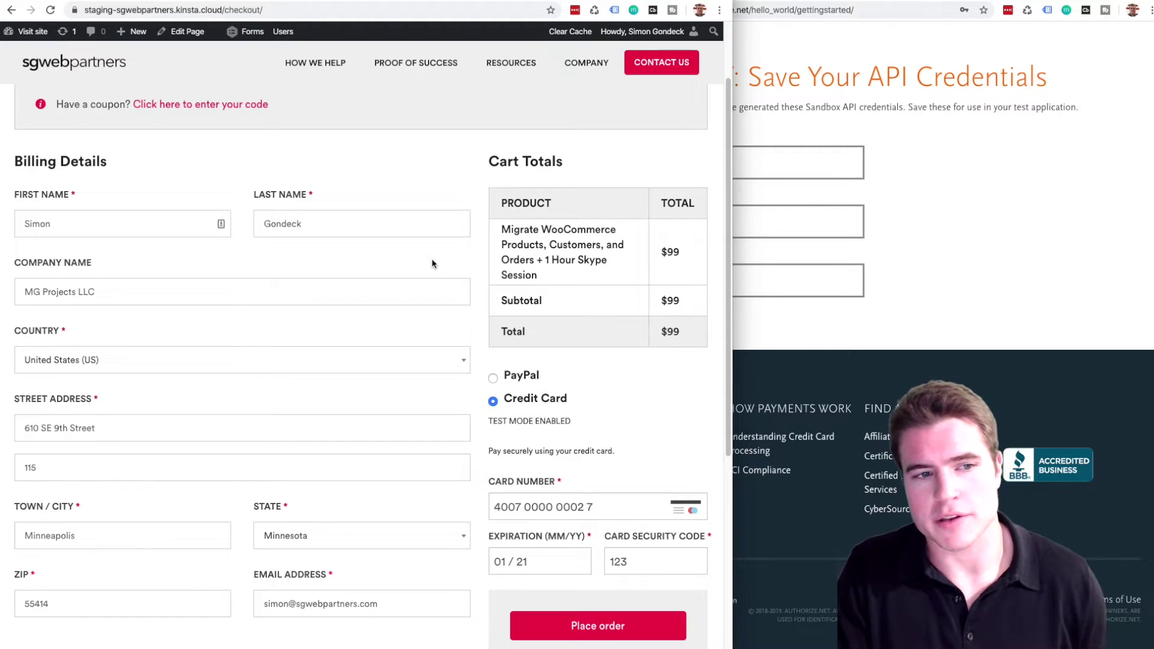
{"action": "left_click", "coordinate": [590, 508]}
{"action": "key", "text": "super+a"}
{"action": "key", "text": "BackSpace"}
{"action": "key", "text": "Tab"}
{"action": "key", "text": "BackSpace"}
{"action": "key", "text": "Tab"}
{"action": "key", "text": "BackSpace"}
{"action": "left_click", "coordinate": [985, 284]}
{"action": "scroll", "coordinate": [902, 253], "scroll_direction": "up", "scroll_amount": 7}
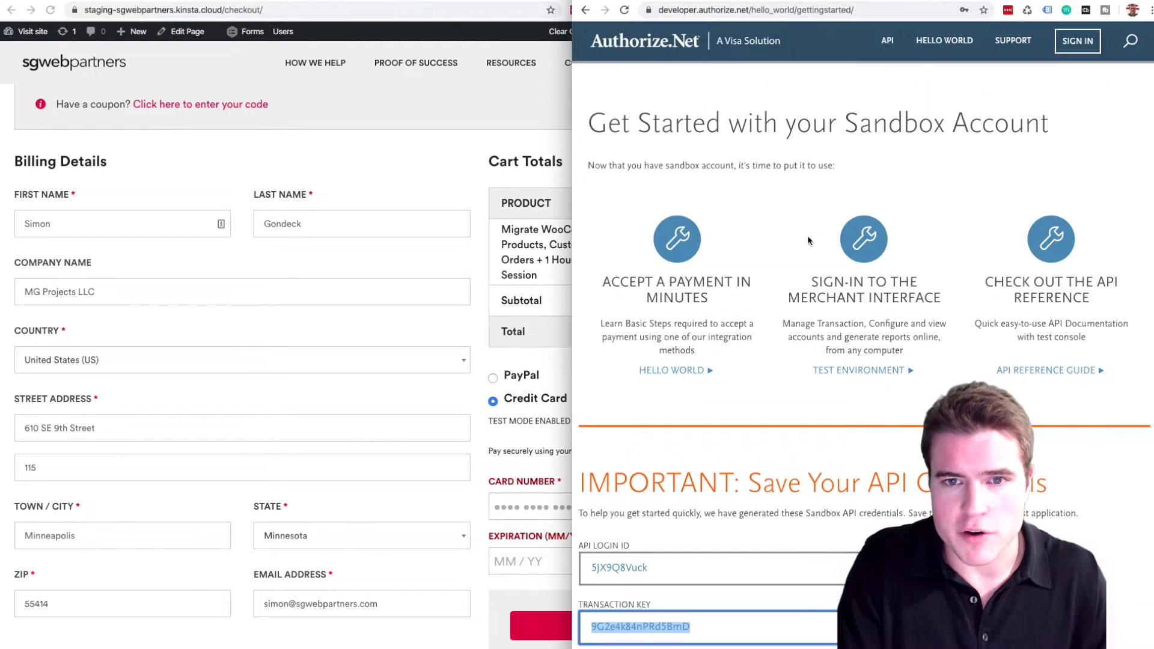
Open the sandbox Testing Guide from the Authorize.Net developer home page.
{"action": "left_click_drag", "start_coordinate": [575, 41], "coordinate": [441, 41]}
{"action": "left_click", "coordinate": [556, 43]}
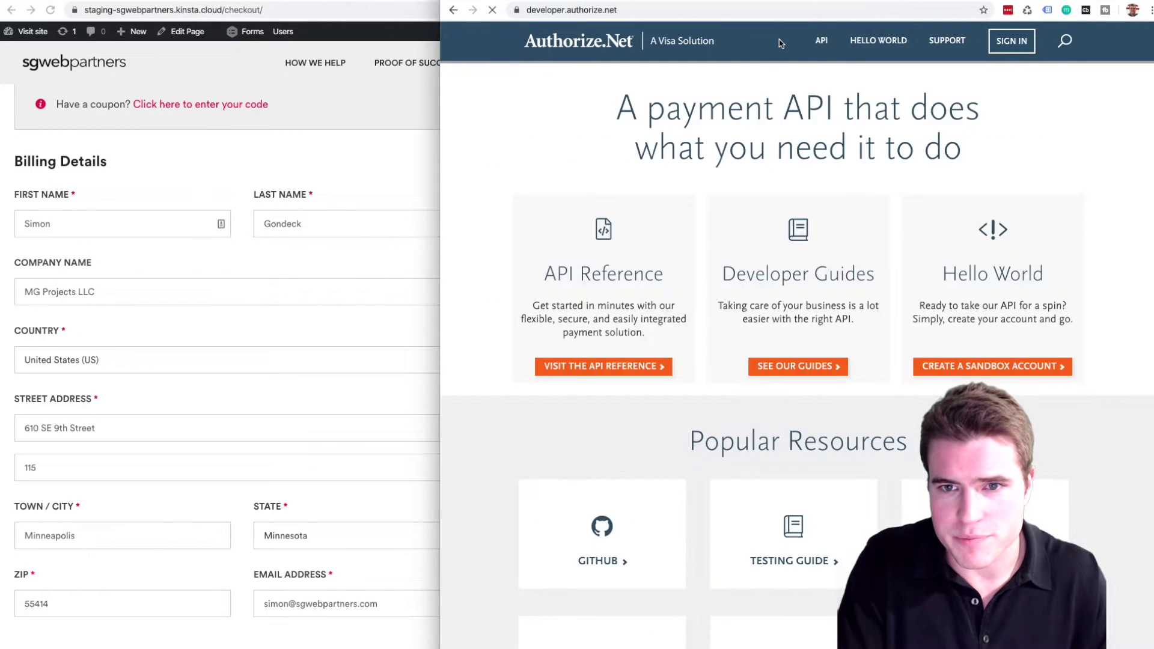
{"action": "mouse_move", "coordinate": [863, 46]}
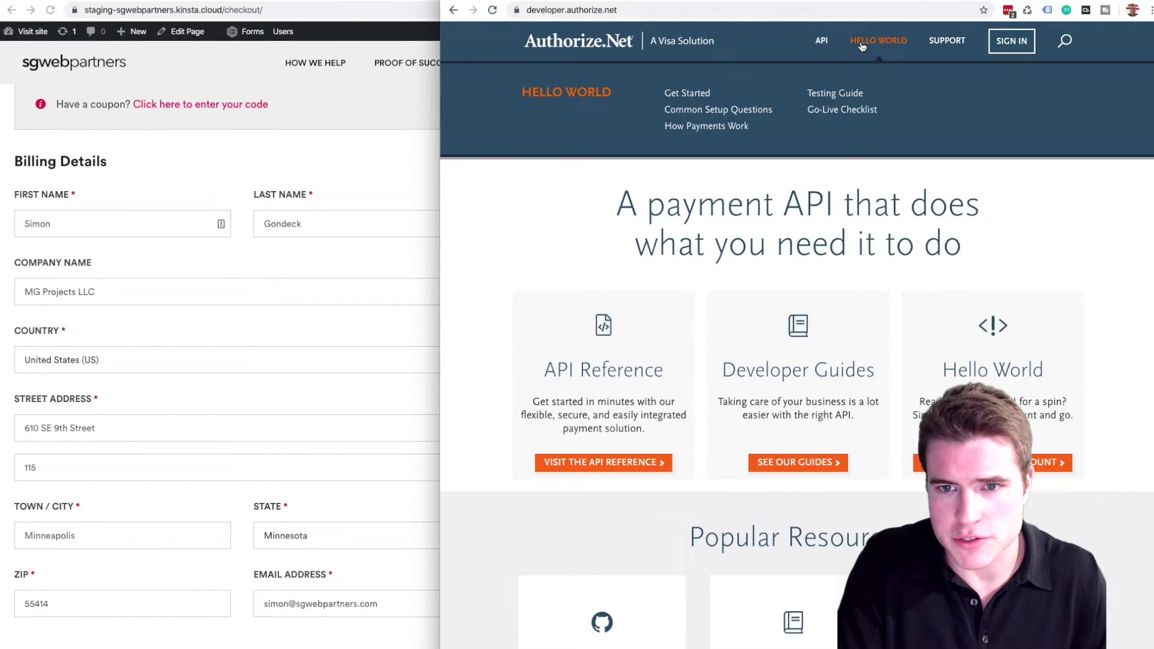
{"action": "left_click", "coordinate": [850, 95]}
{"action": "scroll", "coordinate": [791, 192], "scroll_direction": "down", "scroll_amount": 3}
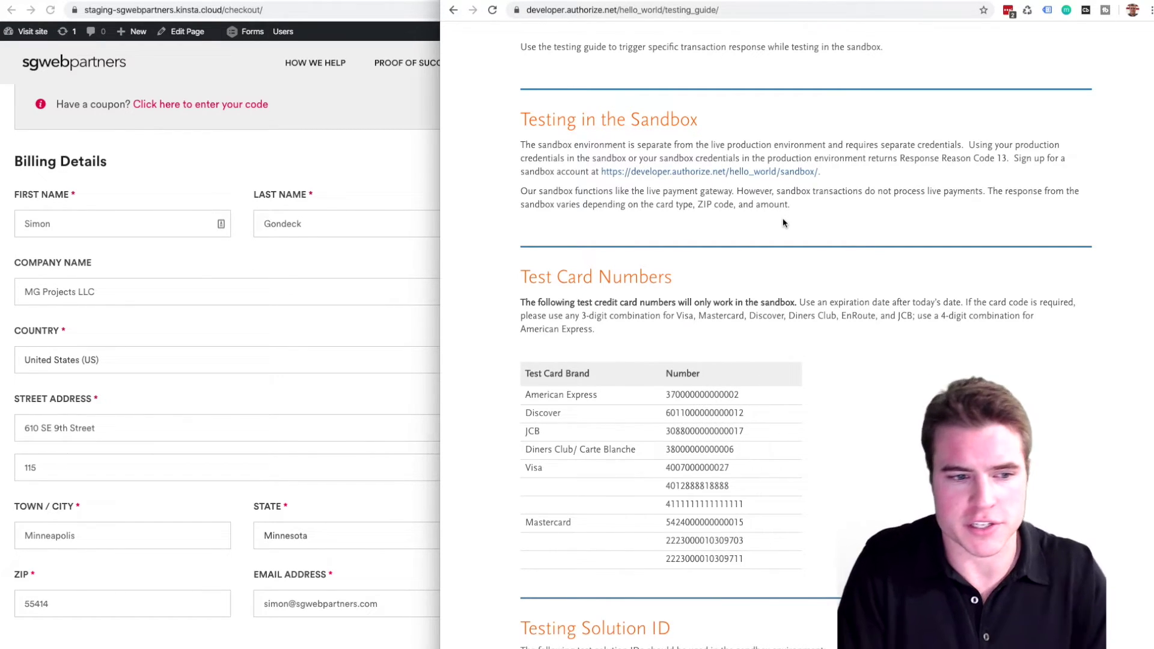
{"action": "left_click", "coordinate": [273, 347]}
{"action": "scroll", "coordinate": [591, 410], "scroll_direction": "down", "scroll_amount": 1}
{"action": "left_click", "coordinate": [770, 437]}
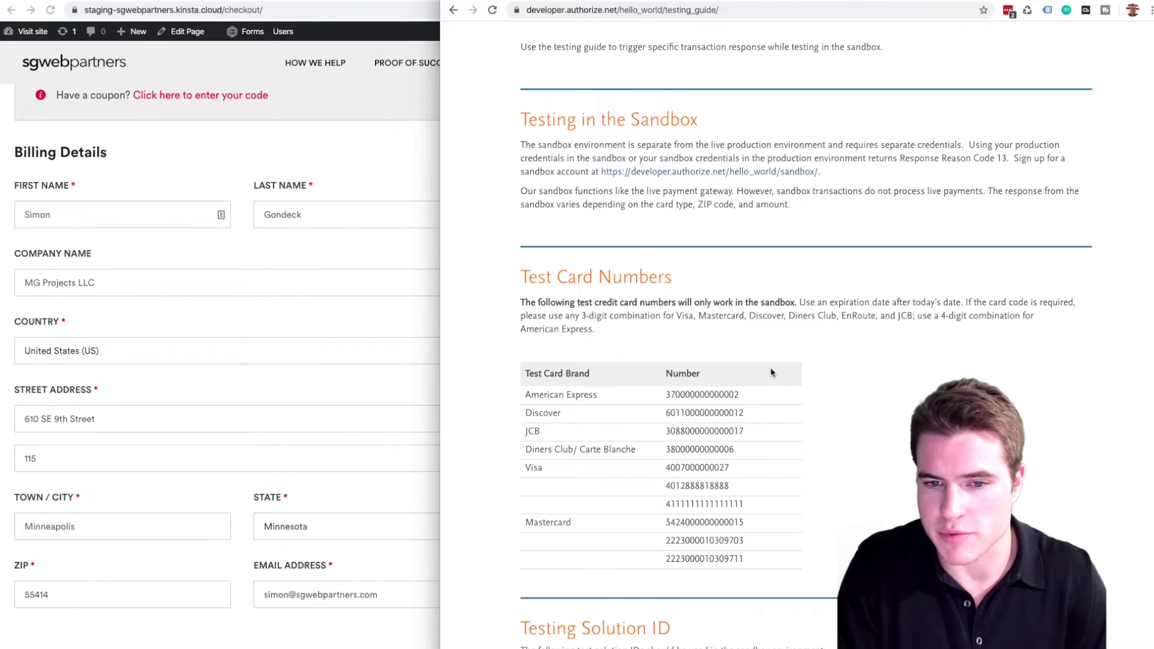
{"action": "left_click_drag", "start_coordinate": [666, 504], "coordinate": [746, 523]}
{"action": "left_click", "coordinate": [769, 544]}
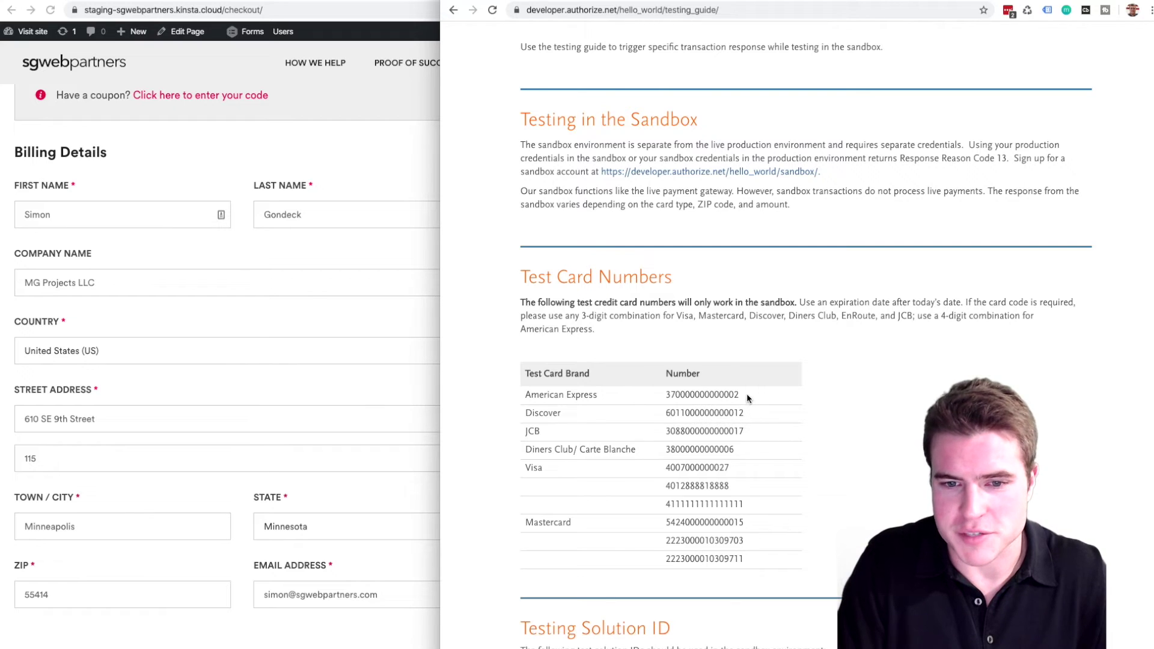
{"action": "left_click_drag", "start_coordinate": [746, 394], "coordinate": [663, 402]}
{"action": "key", "text": "super+c"}
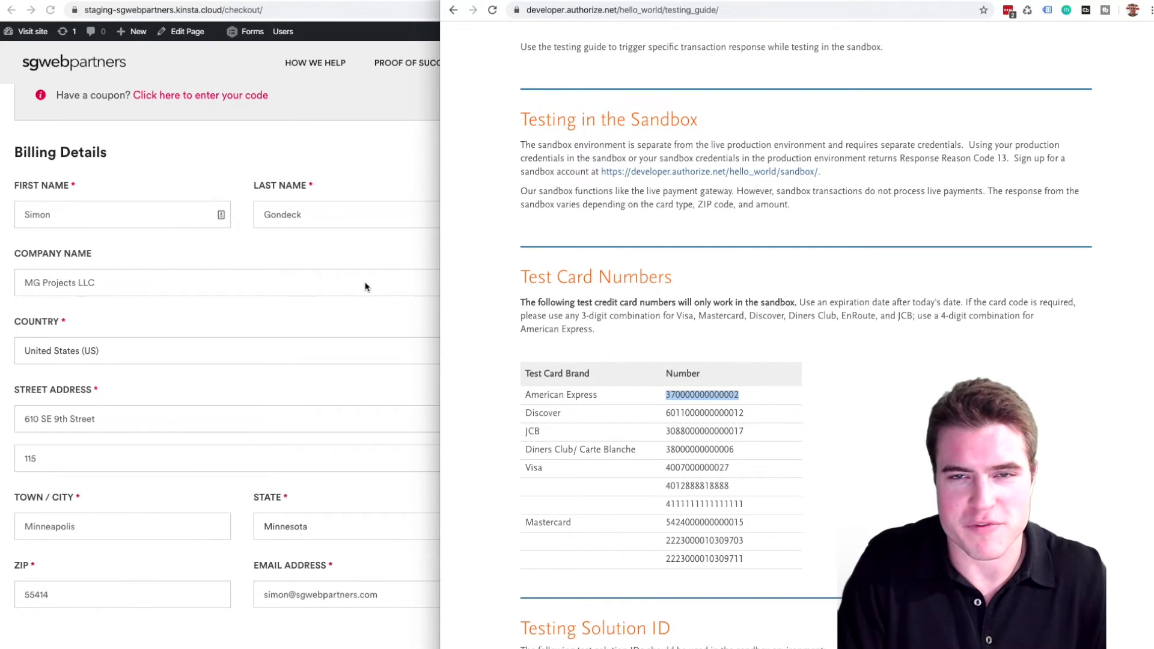
{"action": "left_click", "coordinate": [413, 254]}
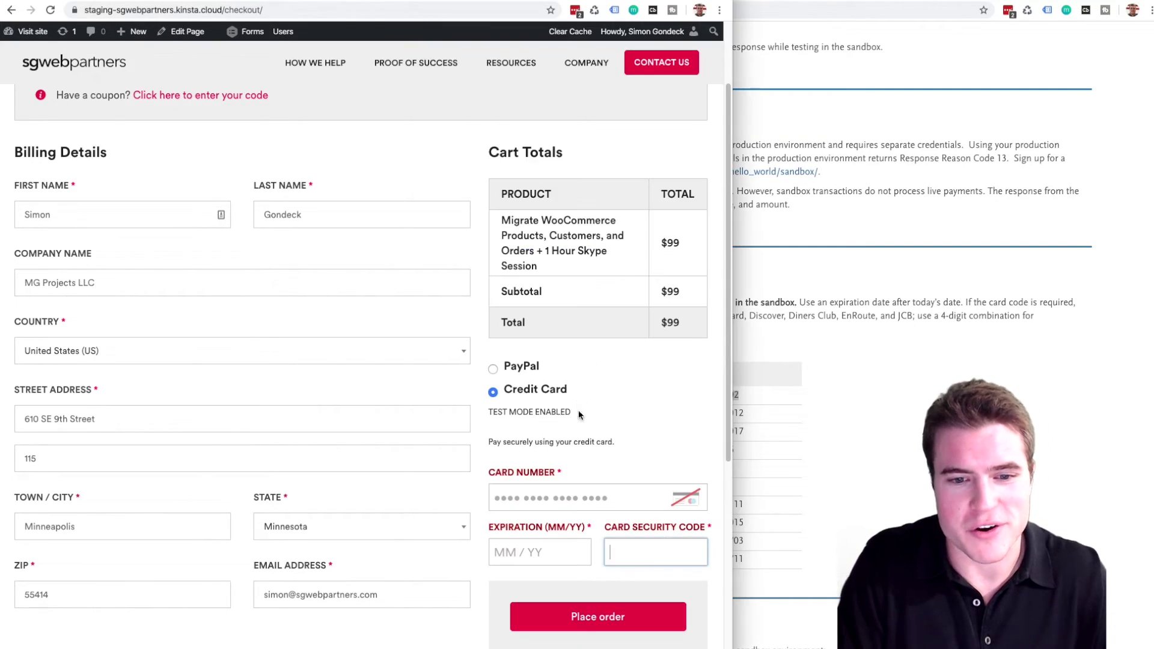
{"action": "left_click", "coordinate": [565, 502]}
{"action": "key", "text": "super+v"}
{"action": "left_click", "coordinate": [812, 431]}
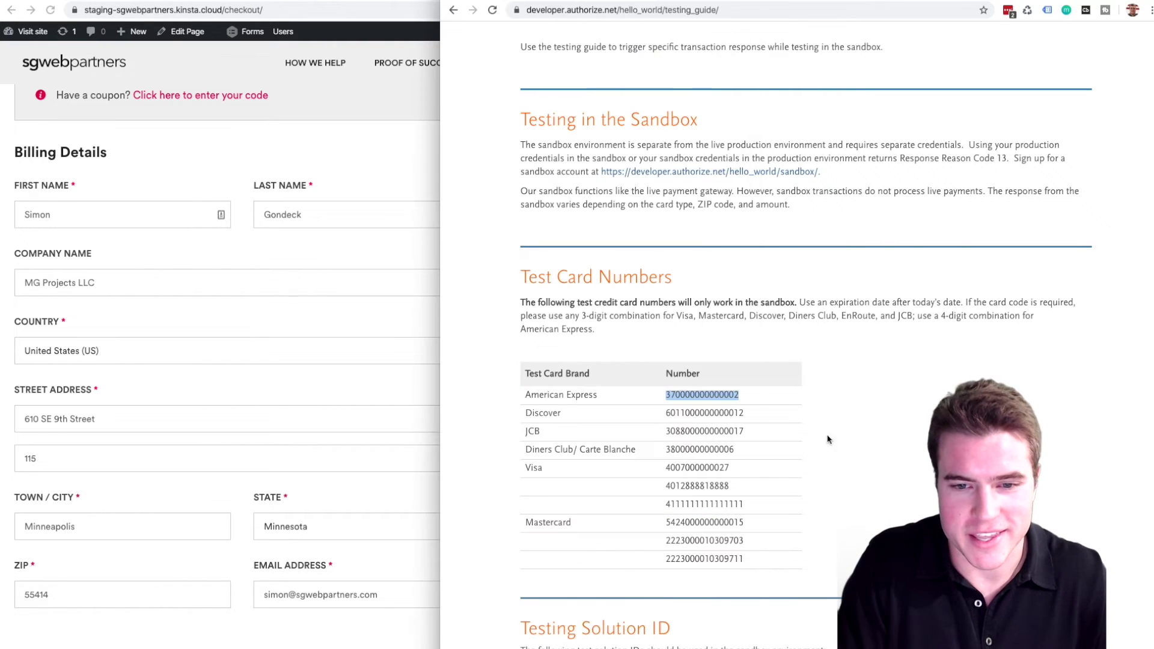
{"action": "left_click", "coordinate": [397, 239]}
{"action": "left_click", "coordinate": [559, 544]}
{"action": "type", "text": "082"}
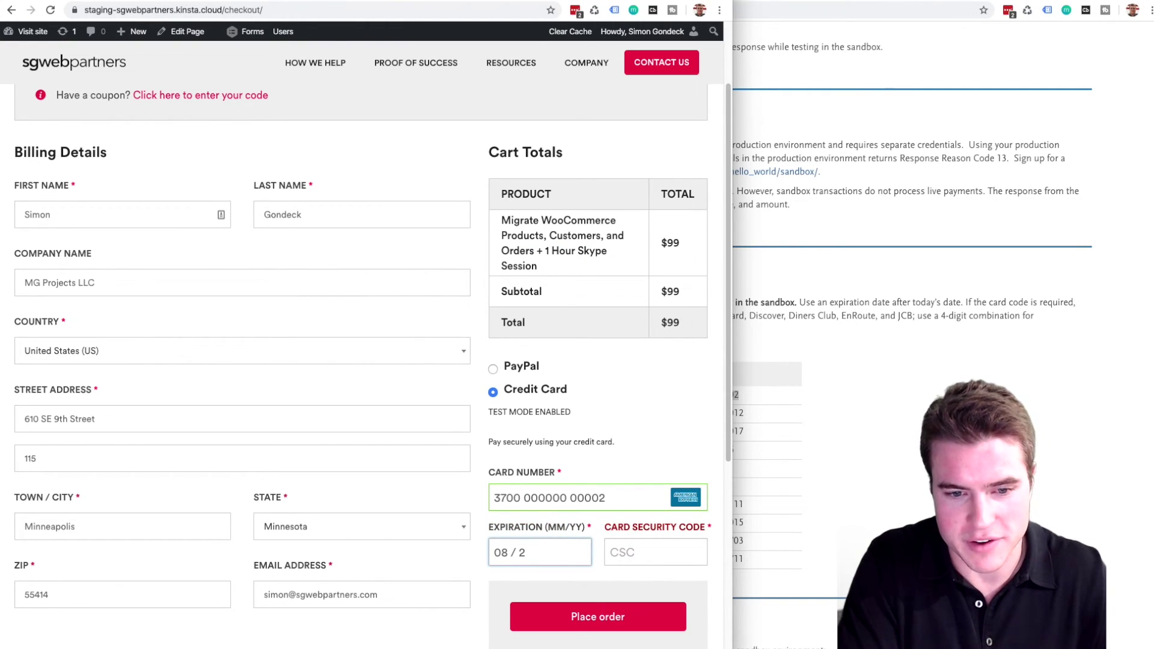
{"action": "type", "text": "5"}
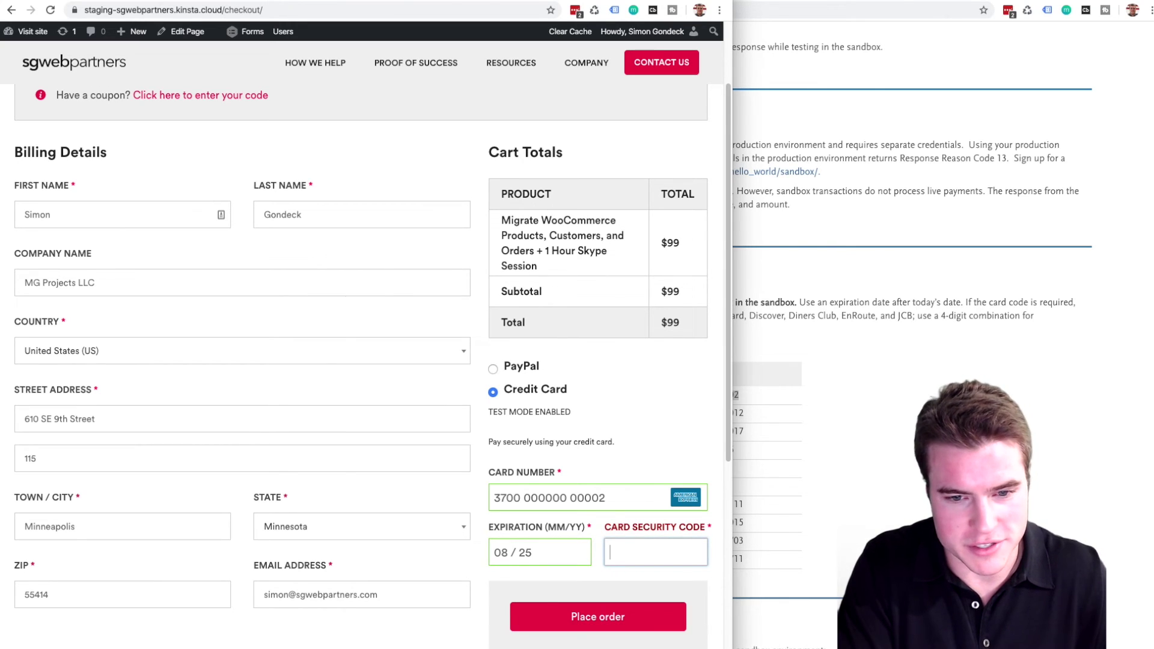
{"action": "type", "text": "1111"}
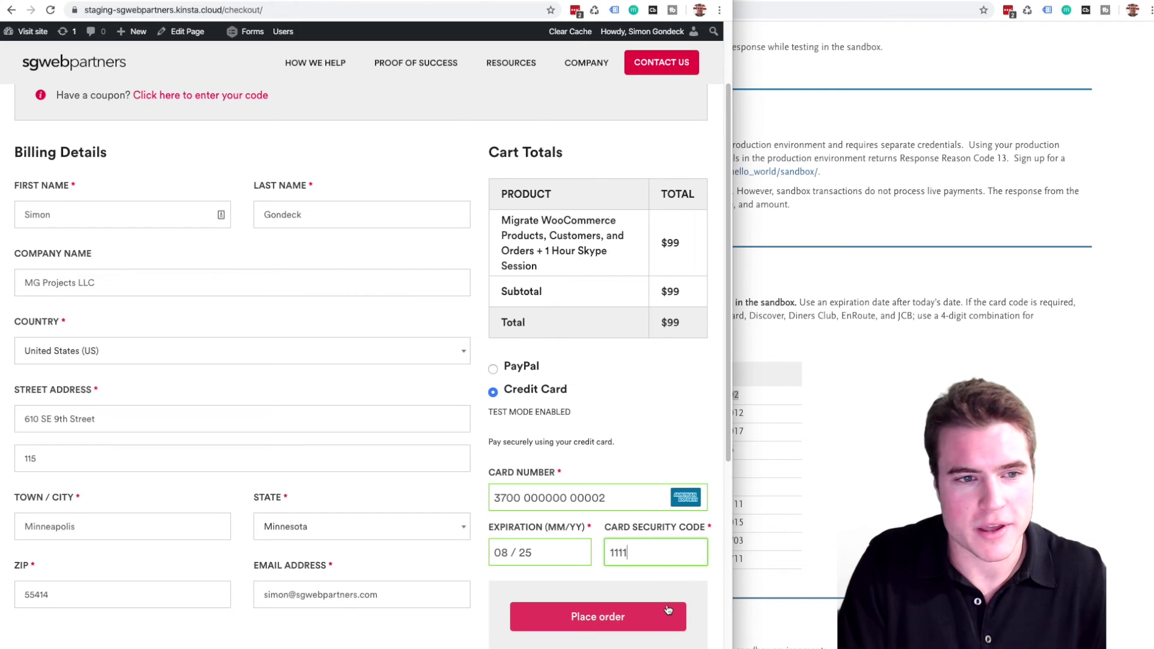
{"action": "left_click", "coordinate": [668, 610]}
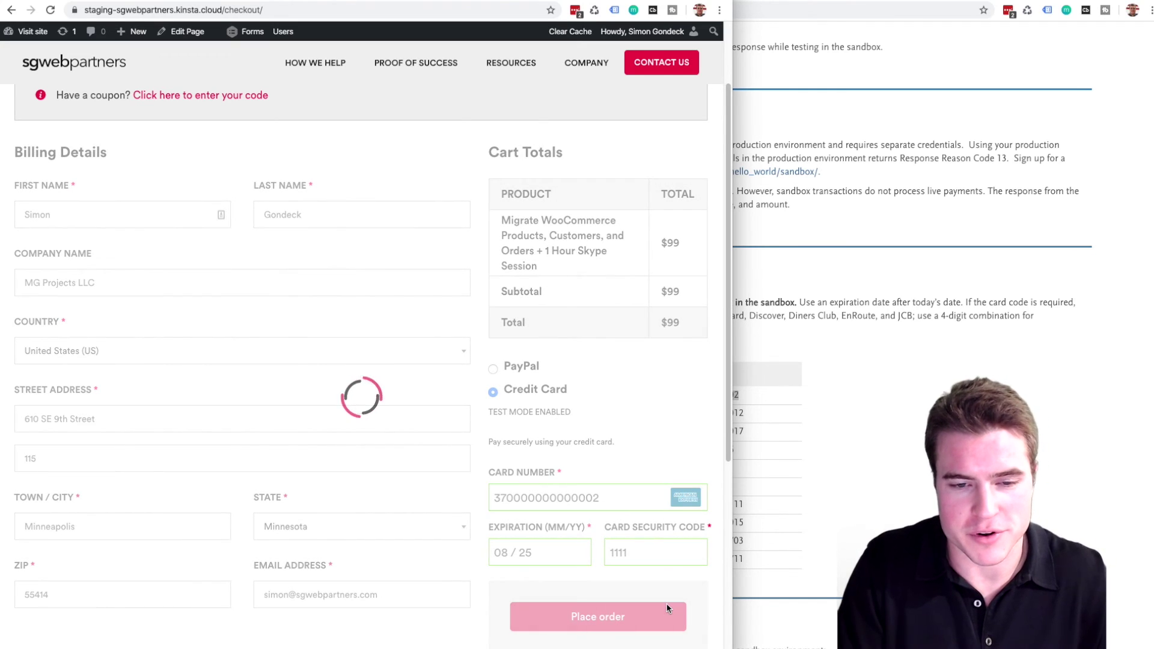